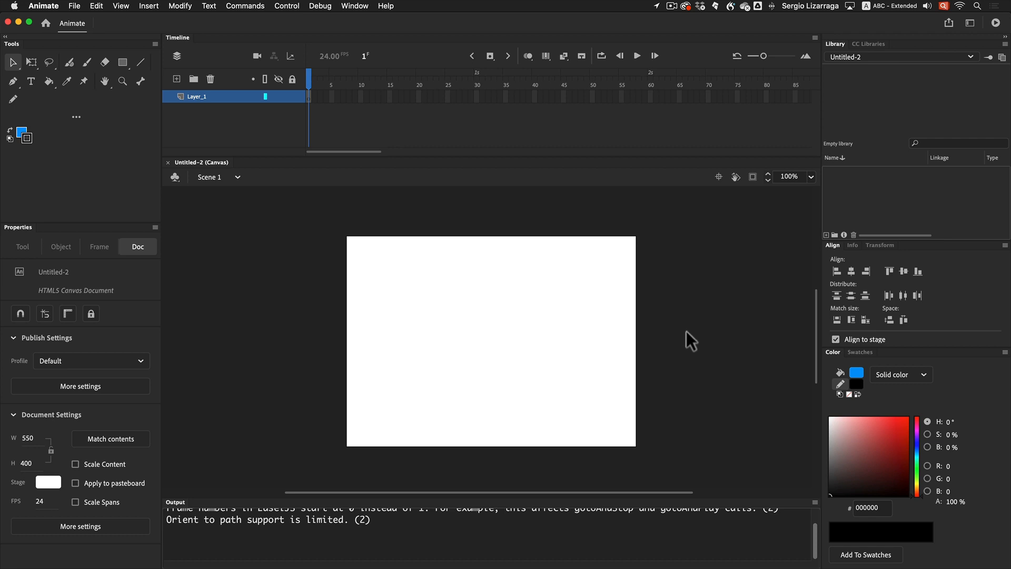
Step: Add the static text "CSUF" in Impact at 100 pt on the stage
click(32, 82)
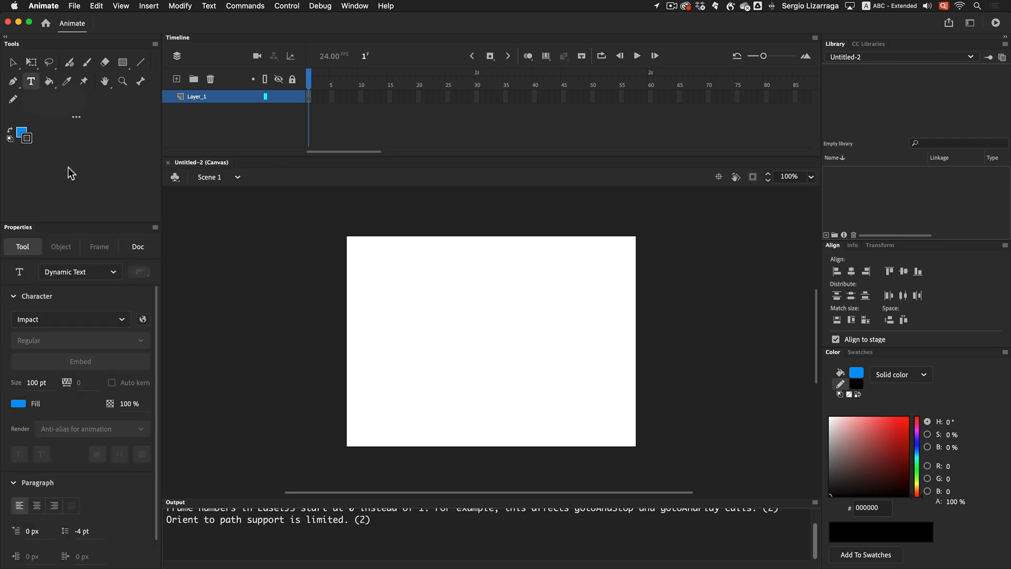
click(108, 276)
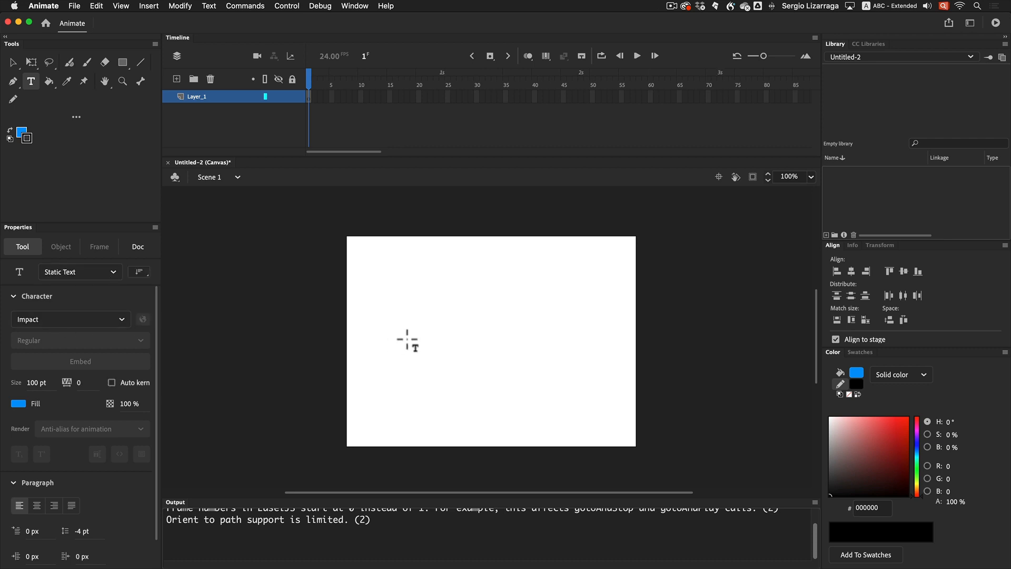
click(456, 352)
key(shift)
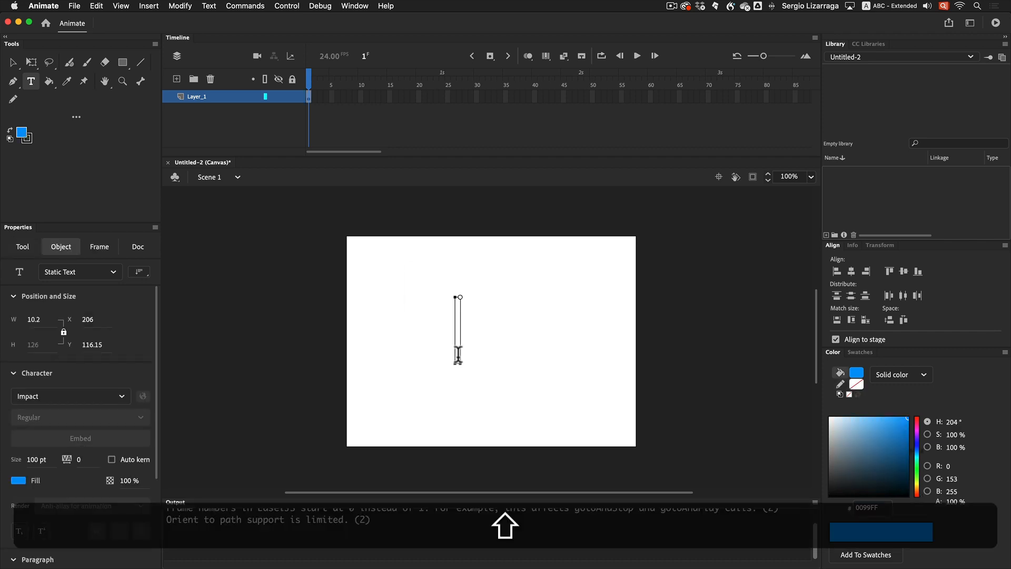
text(CSUF)
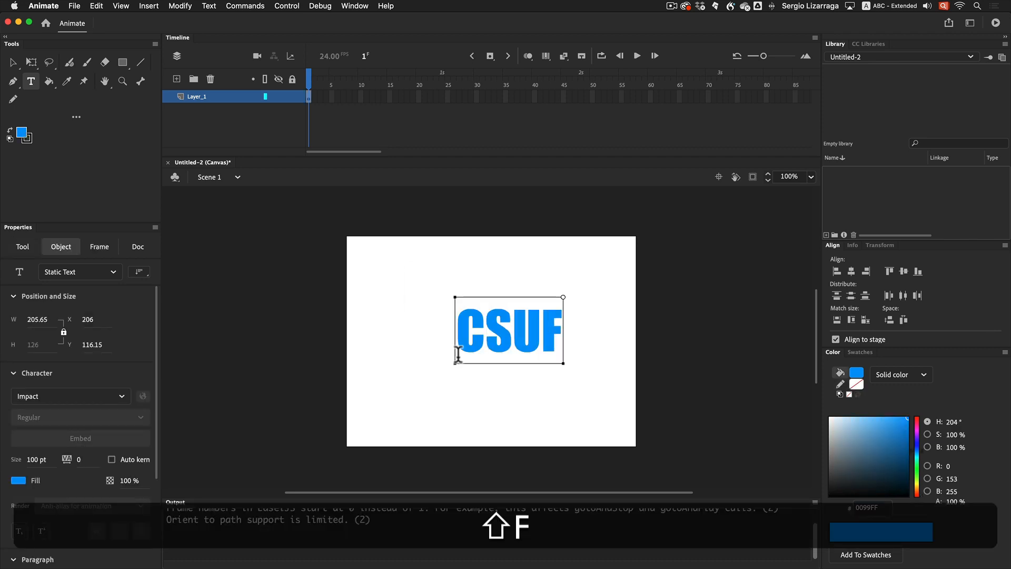
Step: Center the CSUF text horizontally and vertically on the stage
click(12, 62)
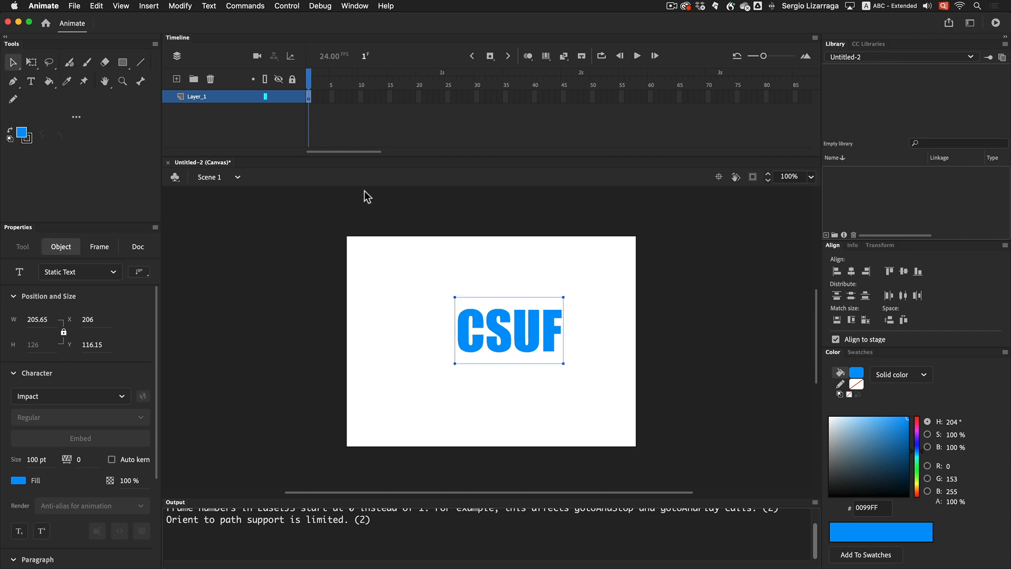
click(852, 273)
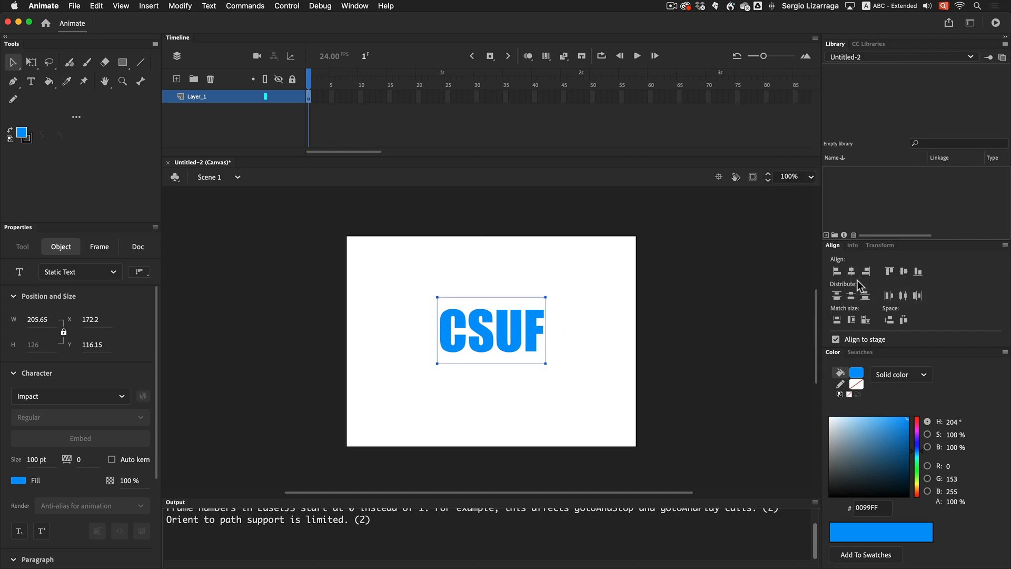
click(919, 273)
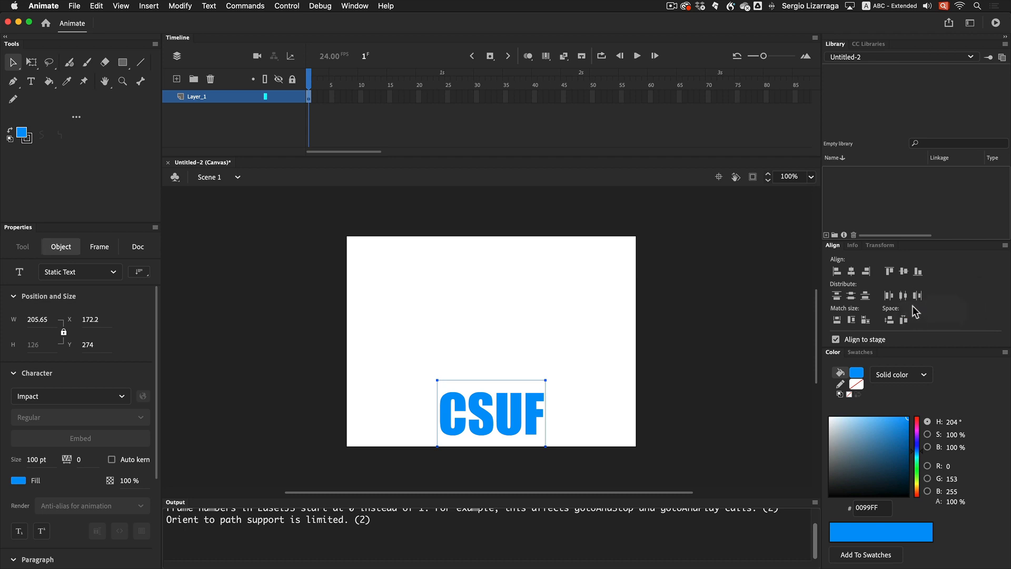
click(904, 272)
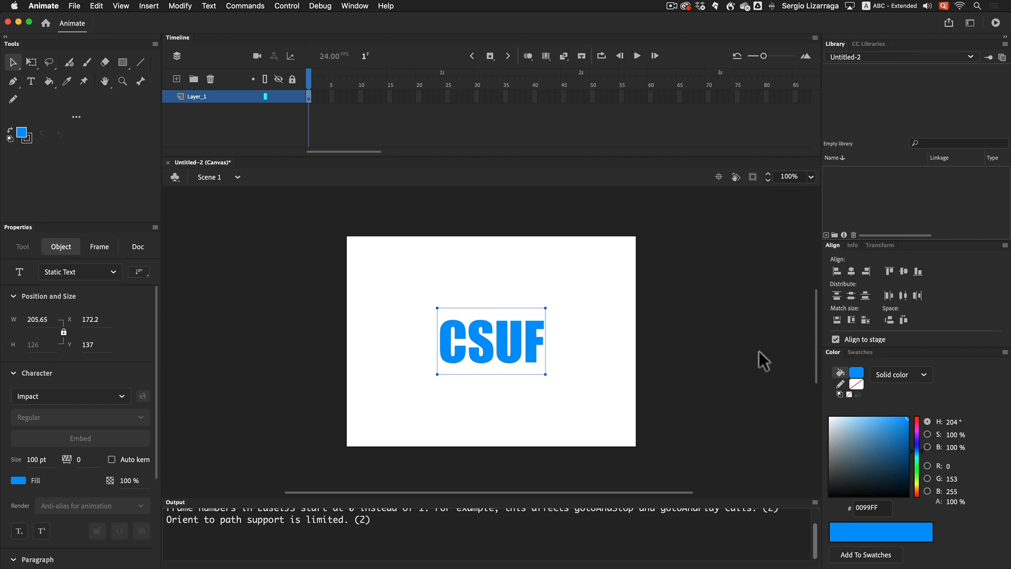
Step: Add a classic motion guide to Layer_1
right_click(191, 96)
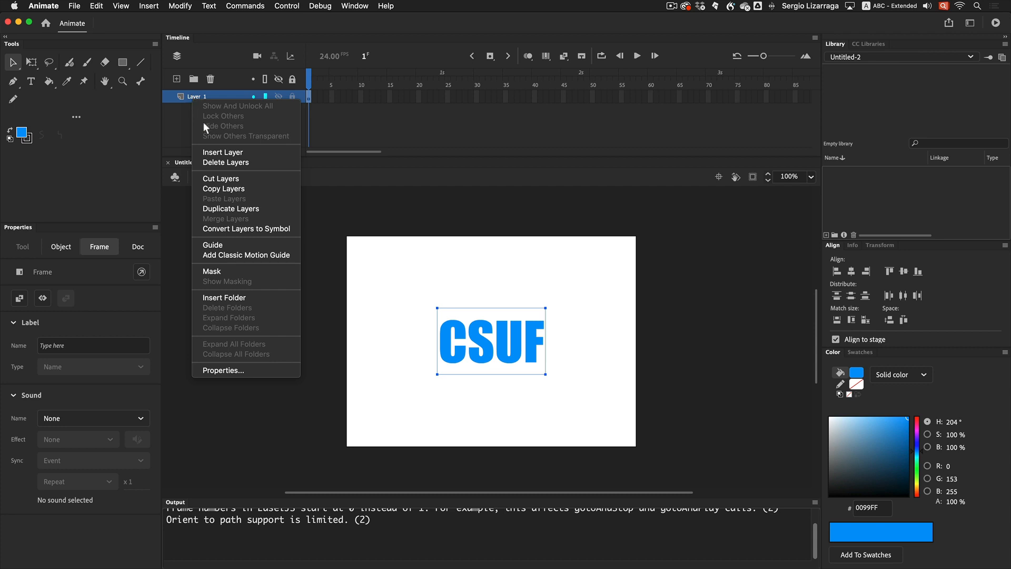
click(245, 254)
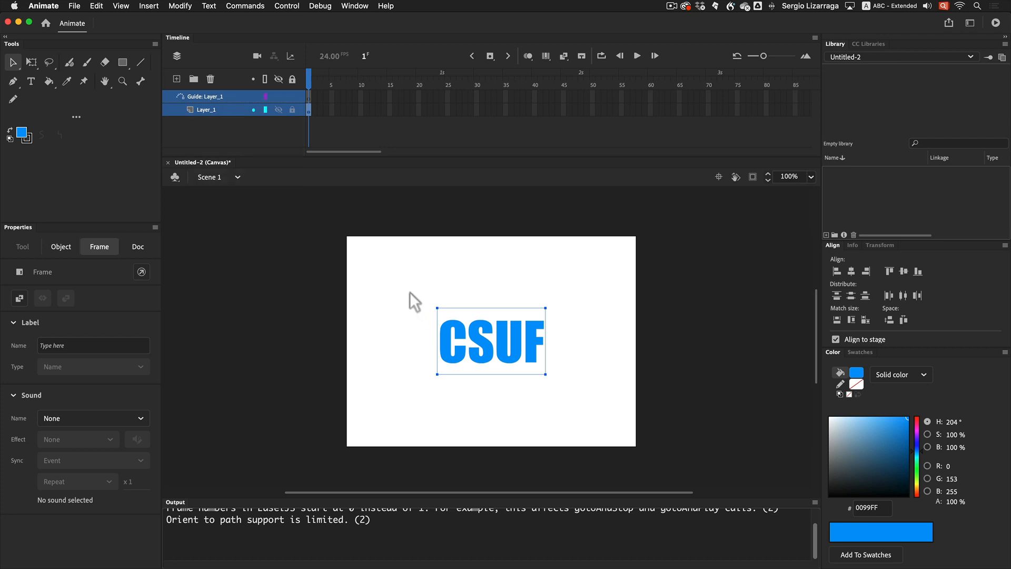
Step: Break the CSUF text apart into single letters and distribute them to layers, enlarging the timeline to show every letter's layer
drag(409, 289, 578, 387)
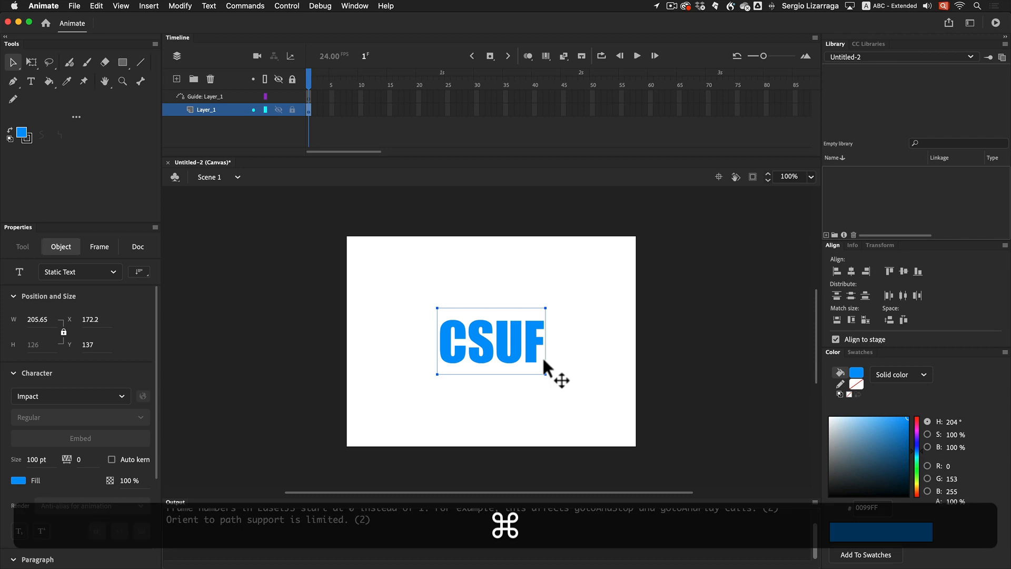
key(super+b)
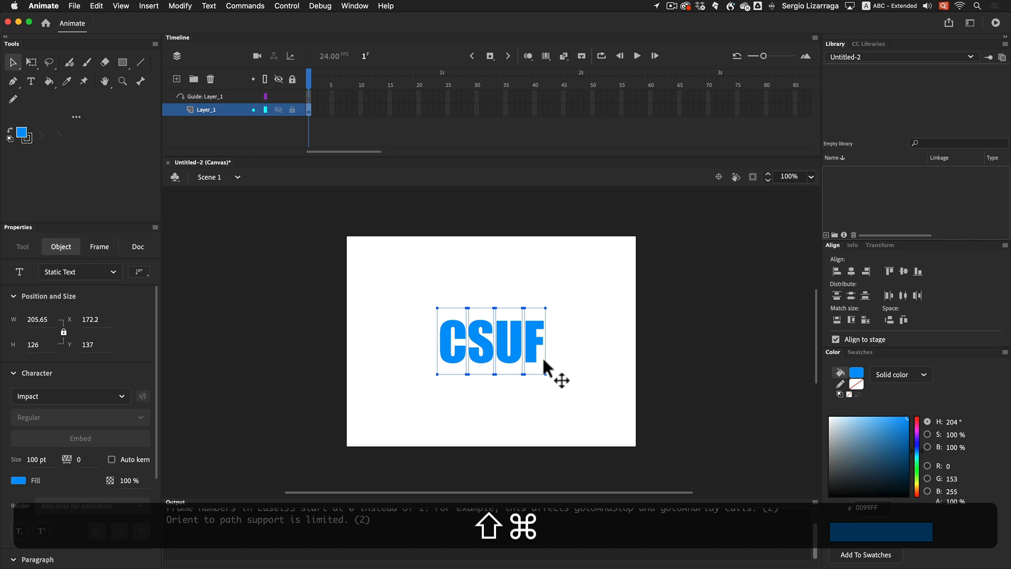
key(super+shift+d)
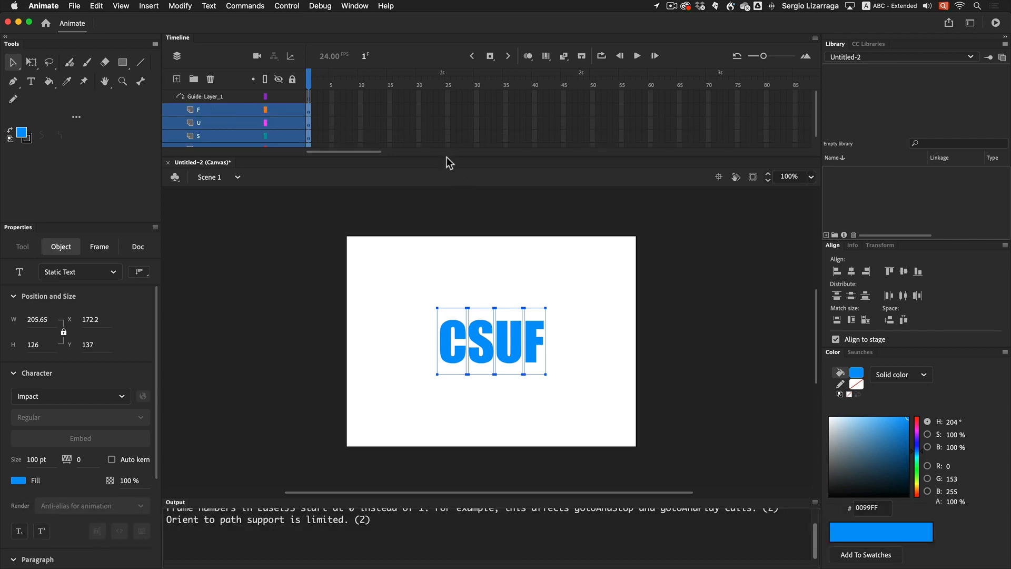
drag(448, 162, 463, 195)
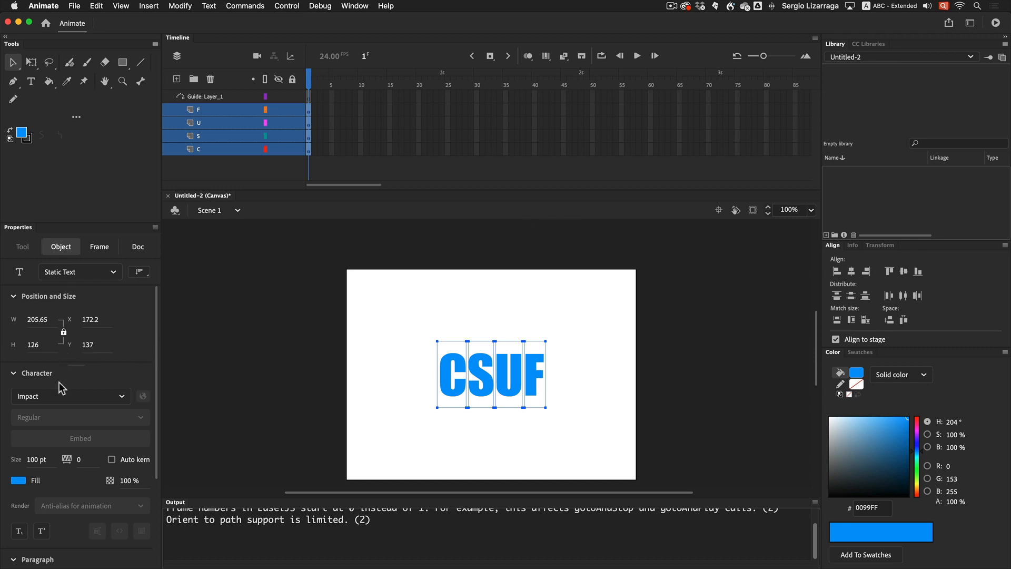
Step: Check the Animate document settings, switch to Illustrator and create a new 550 x 400 px document
click(135, 249)
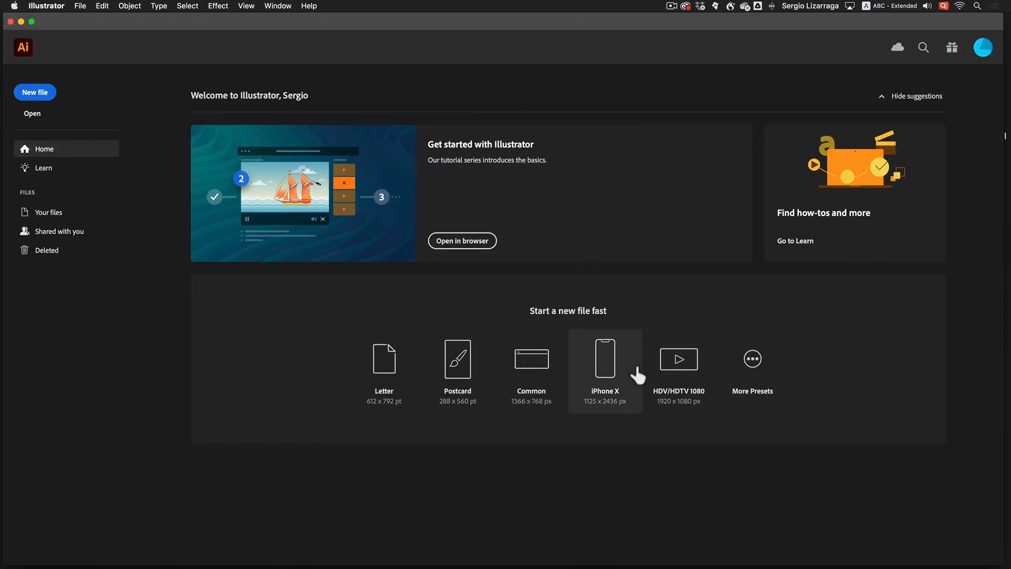
key(super+n)
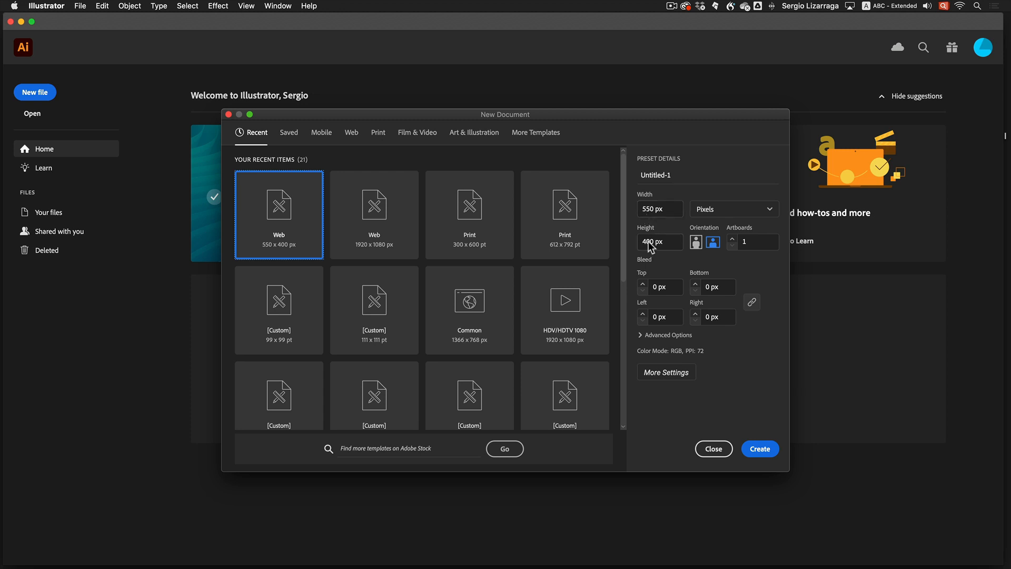
click(761, 450)
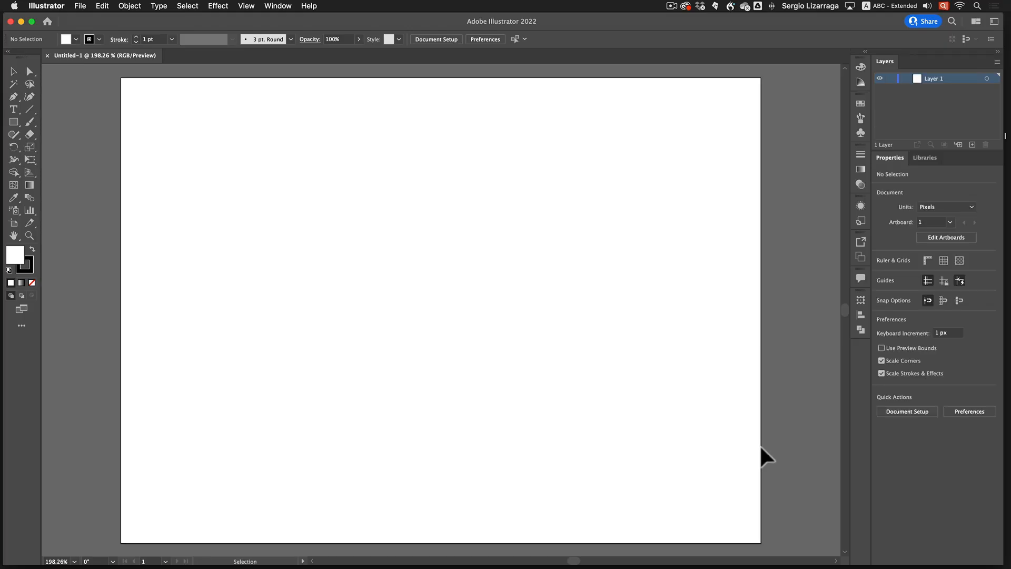
Step: Draw a circle about 79 px wide, remove its fill and display the artwork in outline mode
click(13, 122)
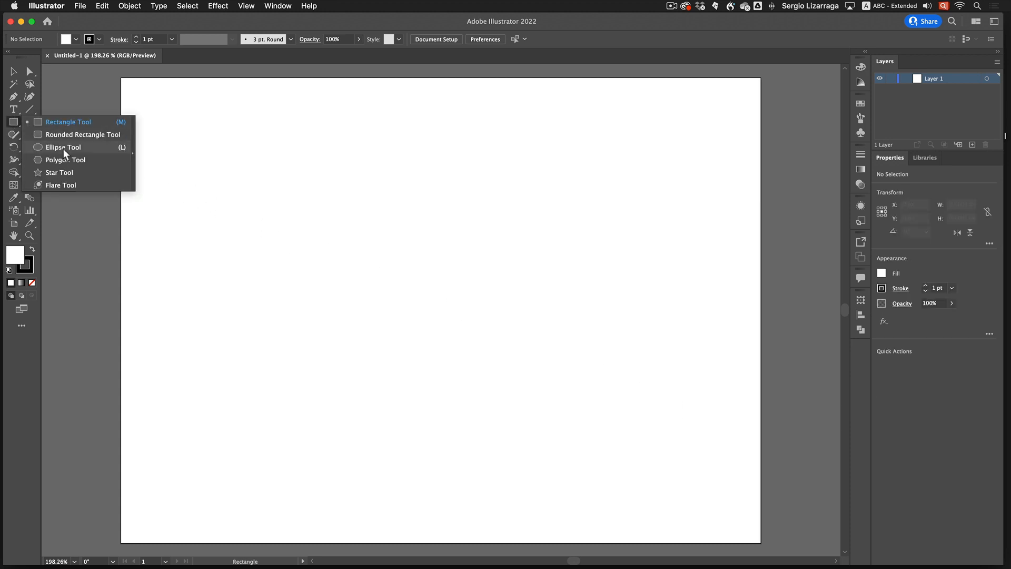
click(63, 148)
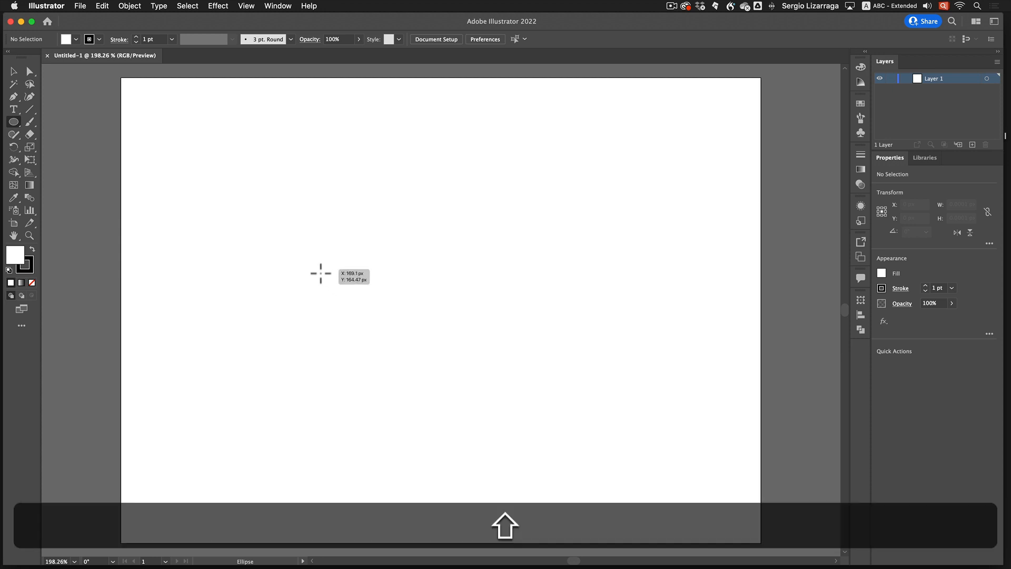
drag(275, 249, 342, 344)
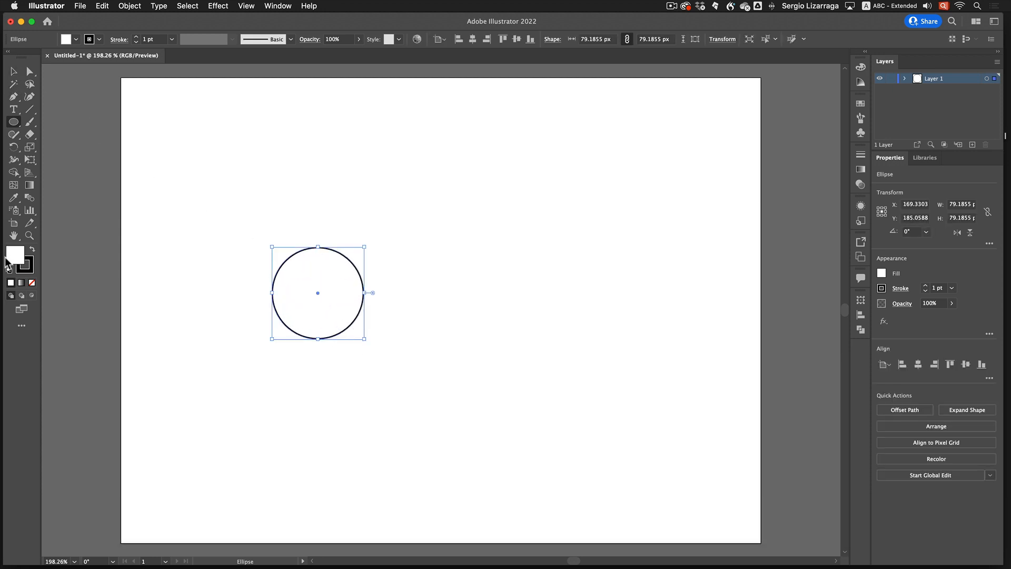
click(32, 283)
key(super+y)
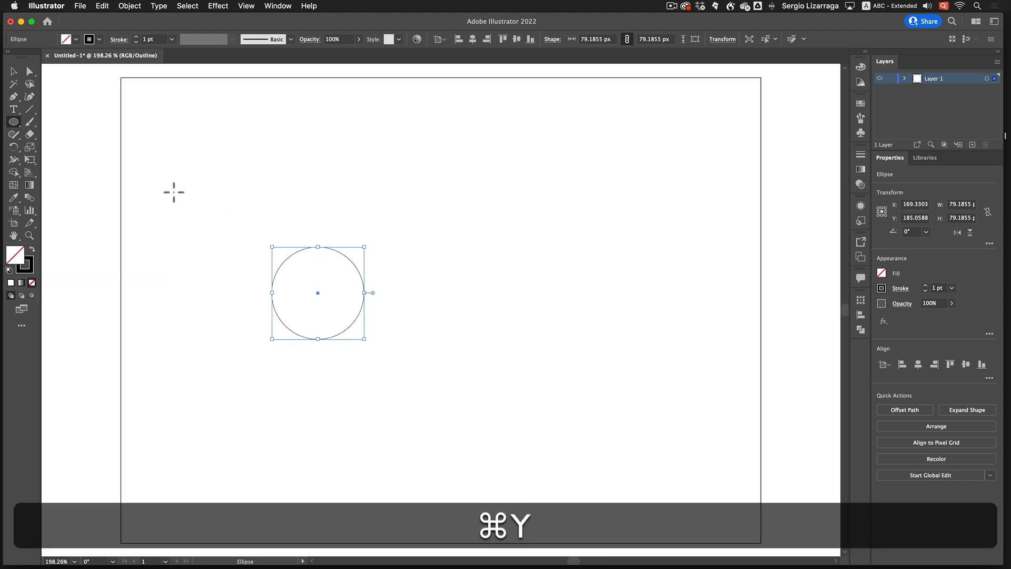
Step: Select the circle's path and add anchor points between its existing ones
click(13, 72)
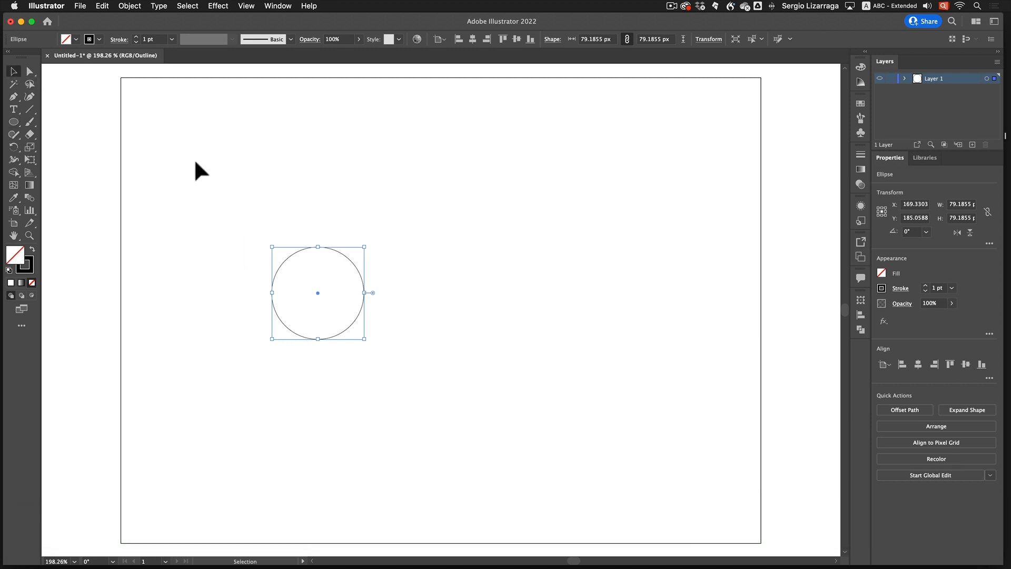
click(195, 162)
drag(265, 226, 411, 377)
click(30, 71)
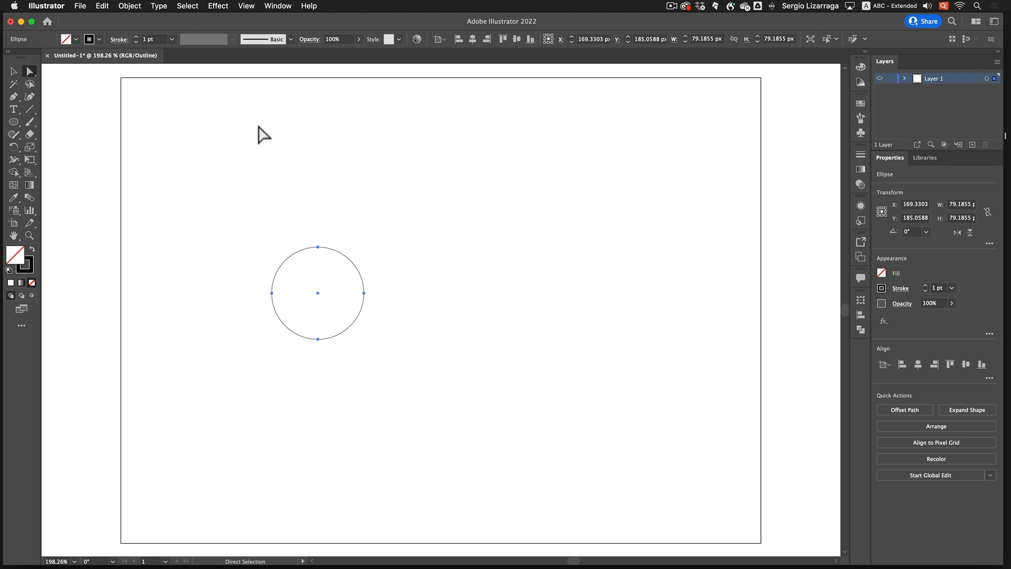
click(129, 6)
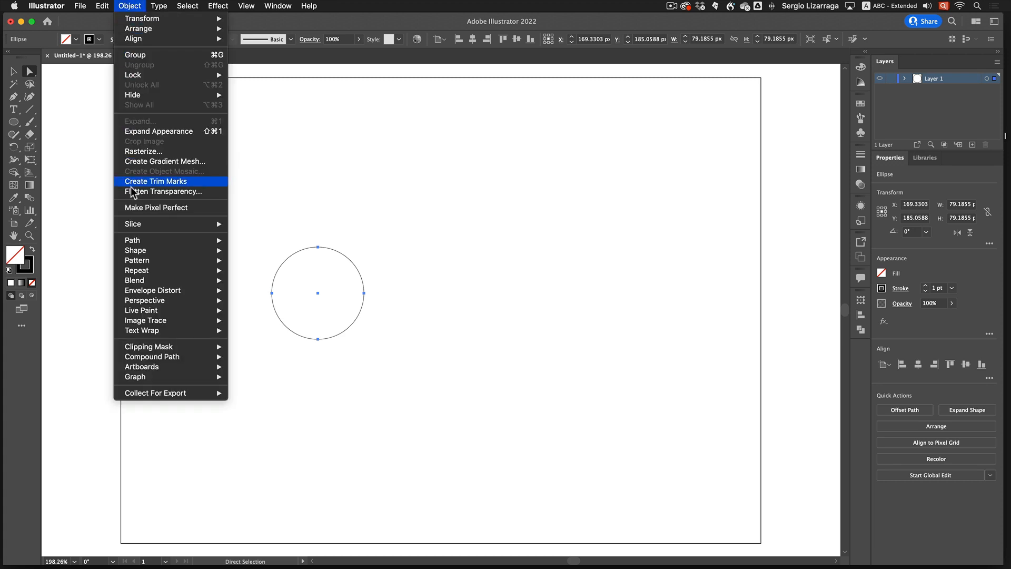
mouse_move(143, 240)
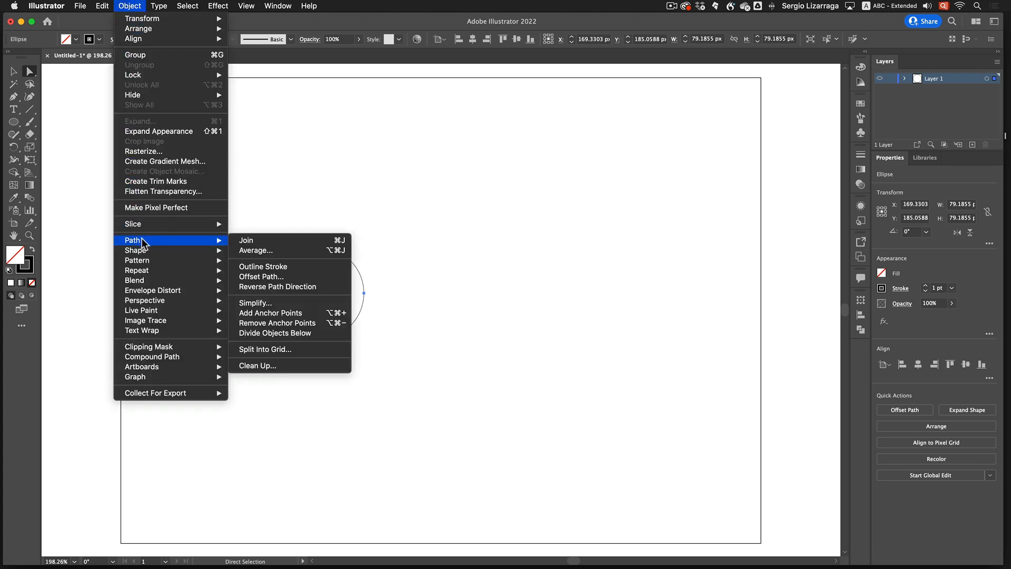
click(283, 314)
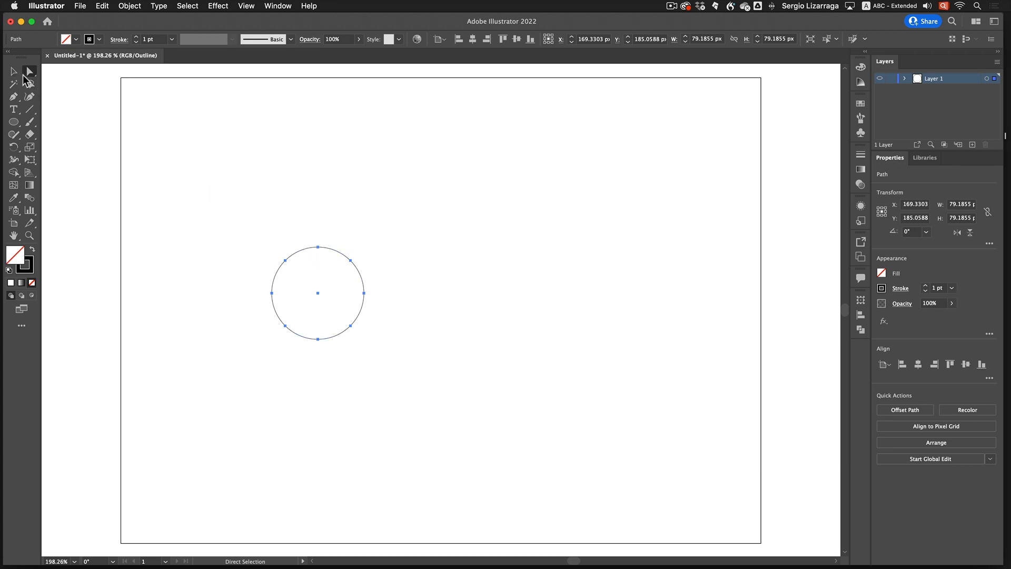
Step: Copy the arc at the top of the circle and paste the copy above the circle
click(311, 222)
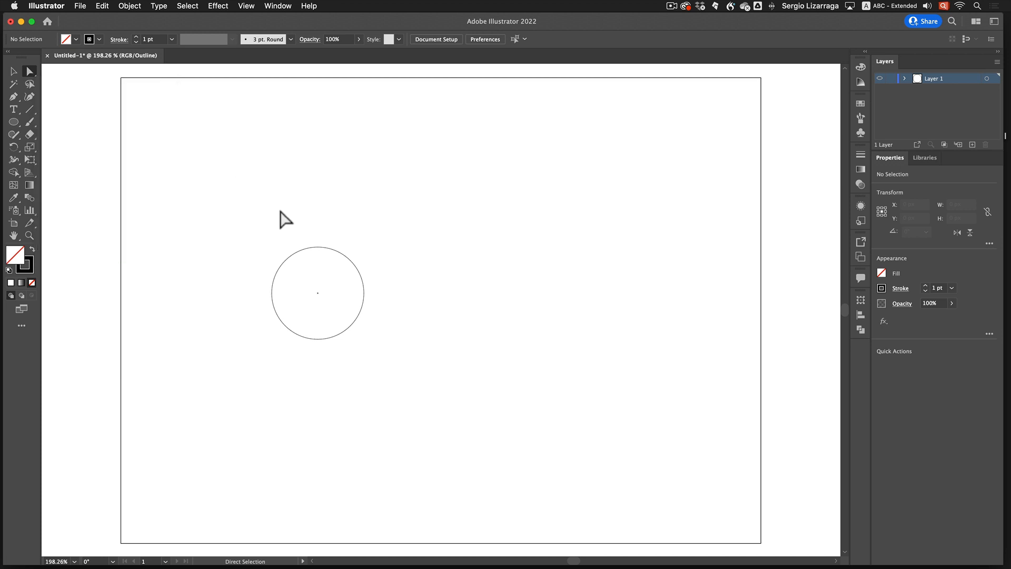
drag(311, 227, 335, 265)
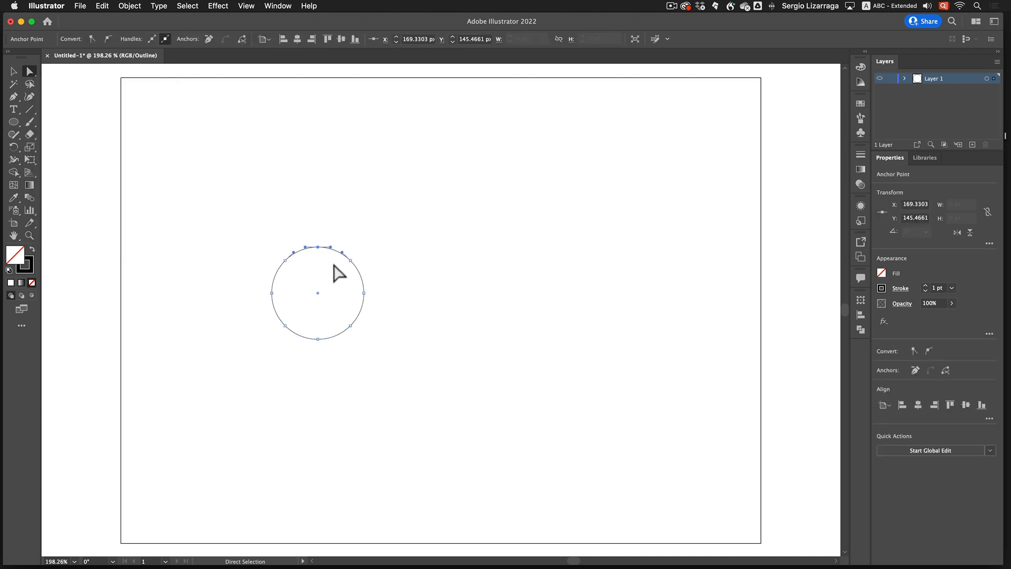
key(super+c)
click(386, 225)
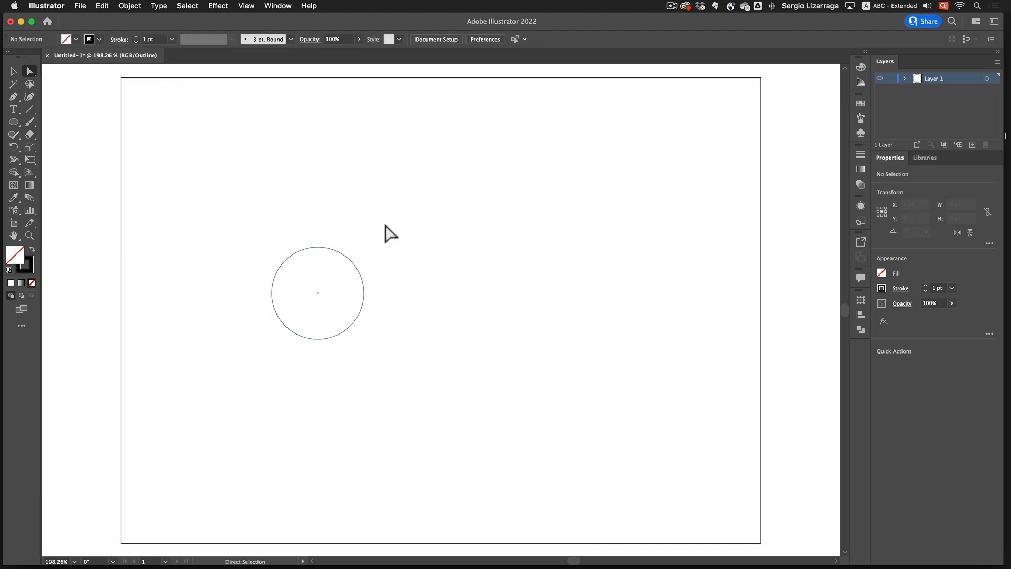
key(super+v)
drag(441, 310, 325, 156)
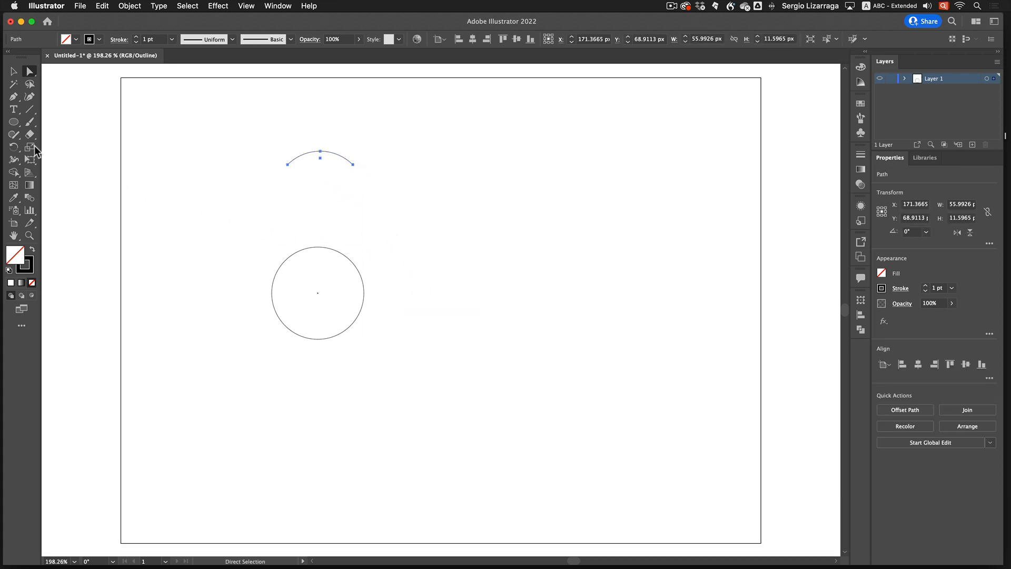
Step: Rotate a copy of the pasted arc 180° around its right endpoint to form a wave
click(14, 147)
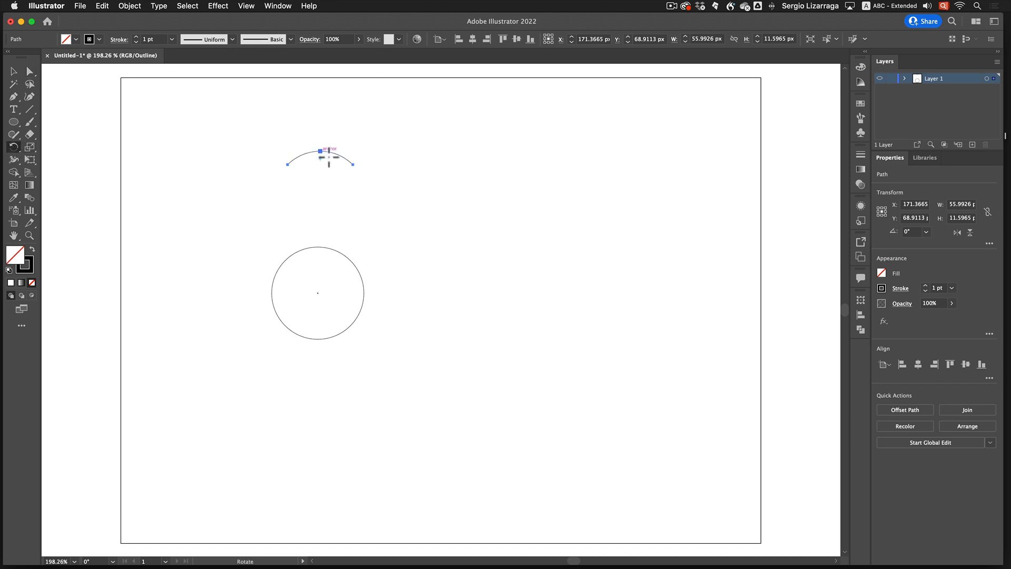
click(357, 168)
drag(268, 184, 401, 143)
key(shift)
key(alt)
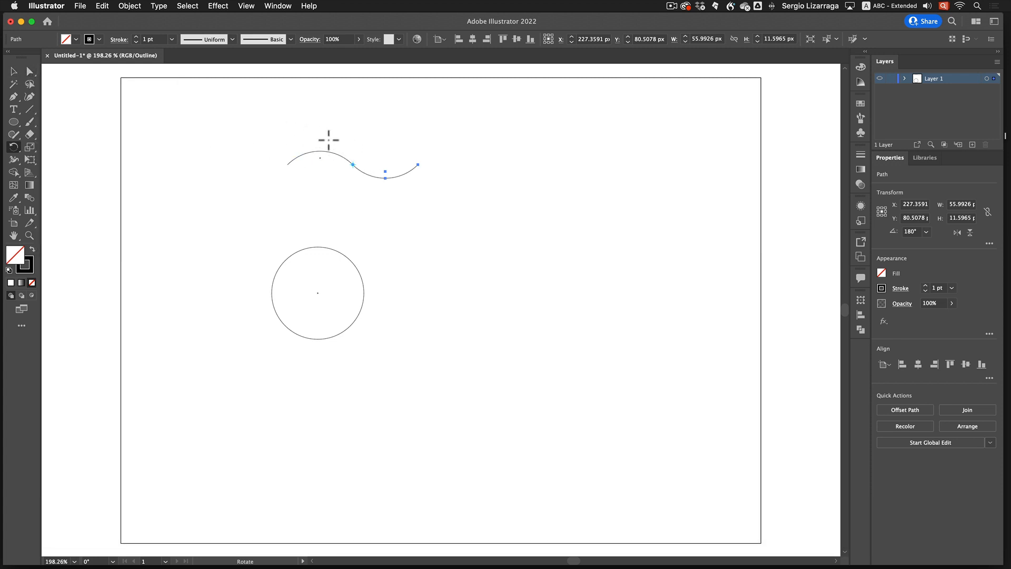
Step: Join the two arcs at their shared middle anchor point into one continuous path and deselect it
key(v)
key(a)
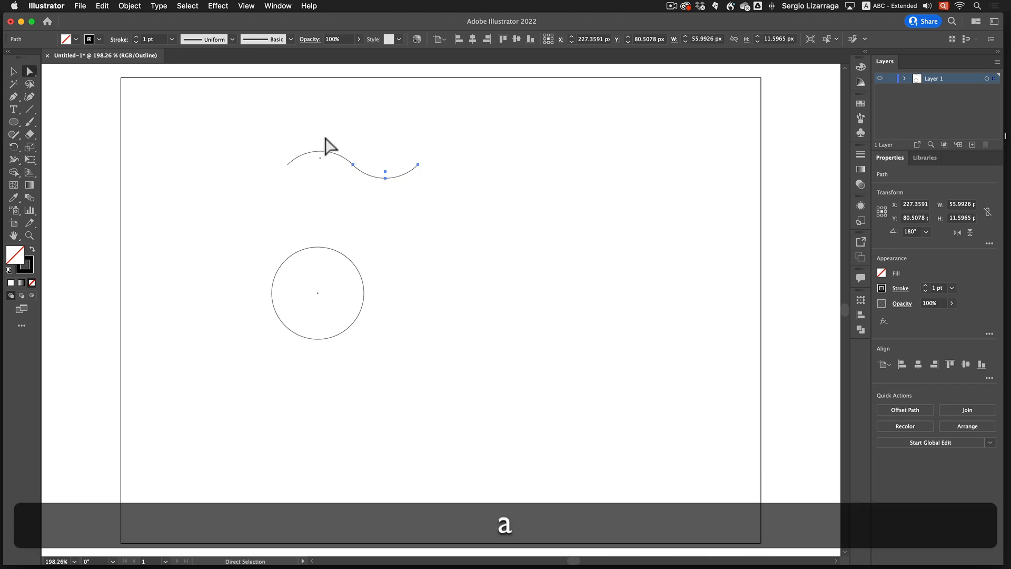
drag(344, 146, 361, 182)
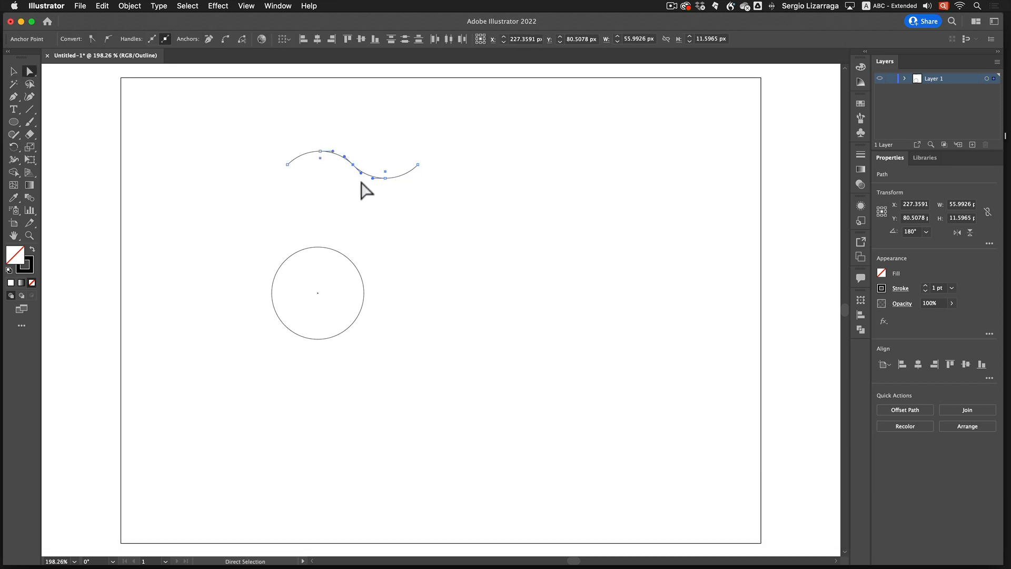
key(super)
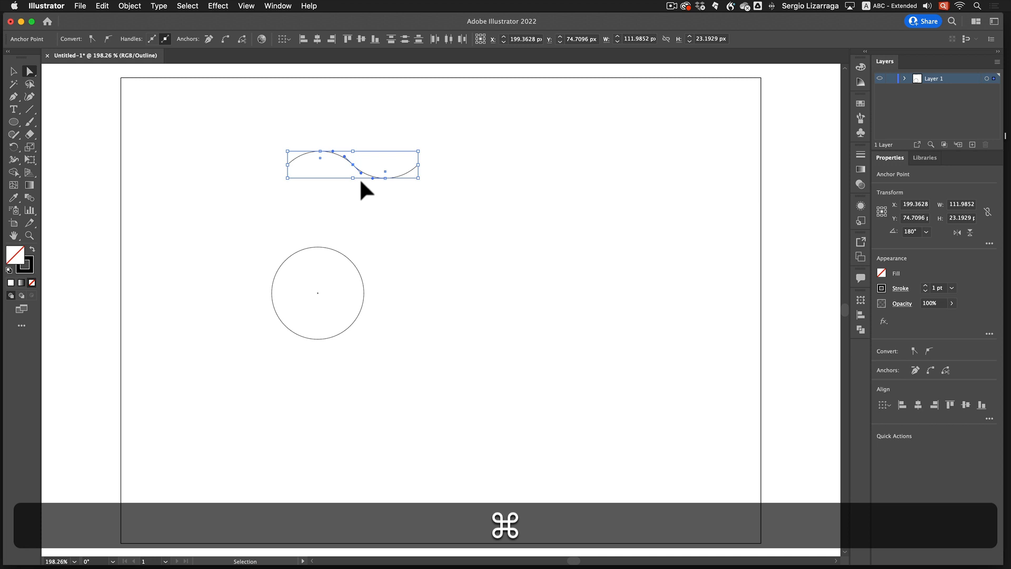
key(super+j)
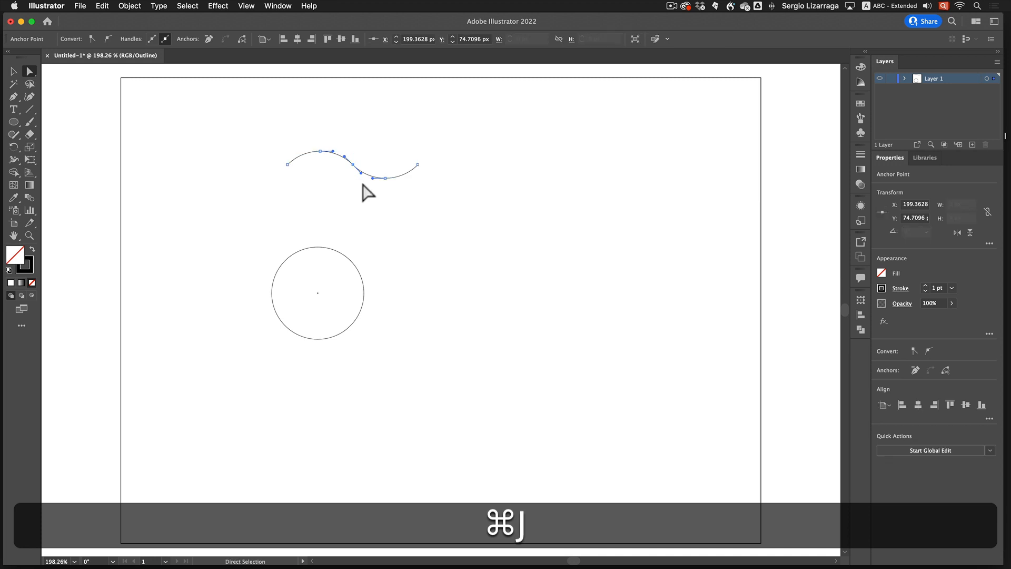
click(369, 203)
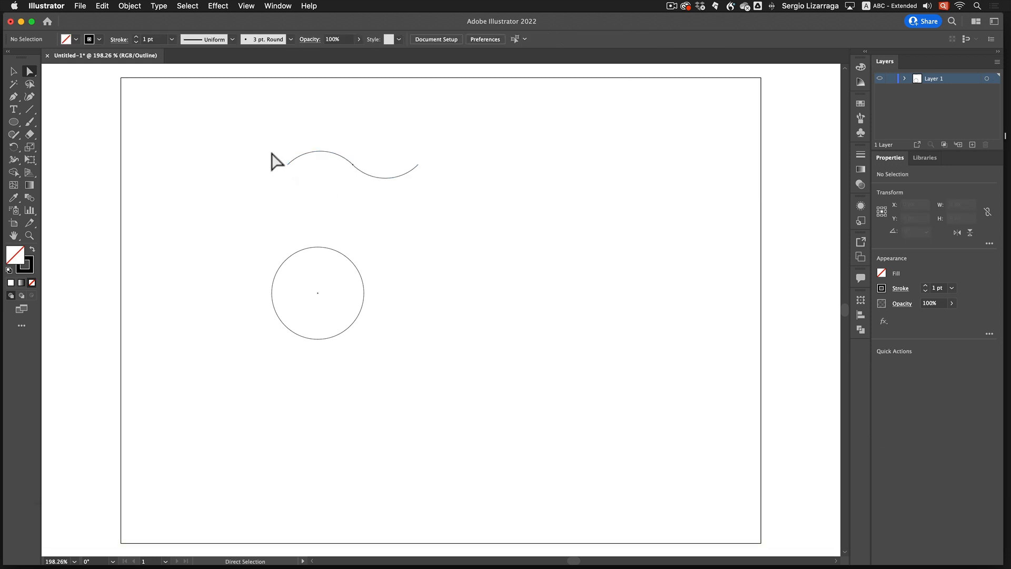
Step: Select the whole joined wave and rotate a copy of it 180° around its right endpoint
drag(272, 153, 310, 193)
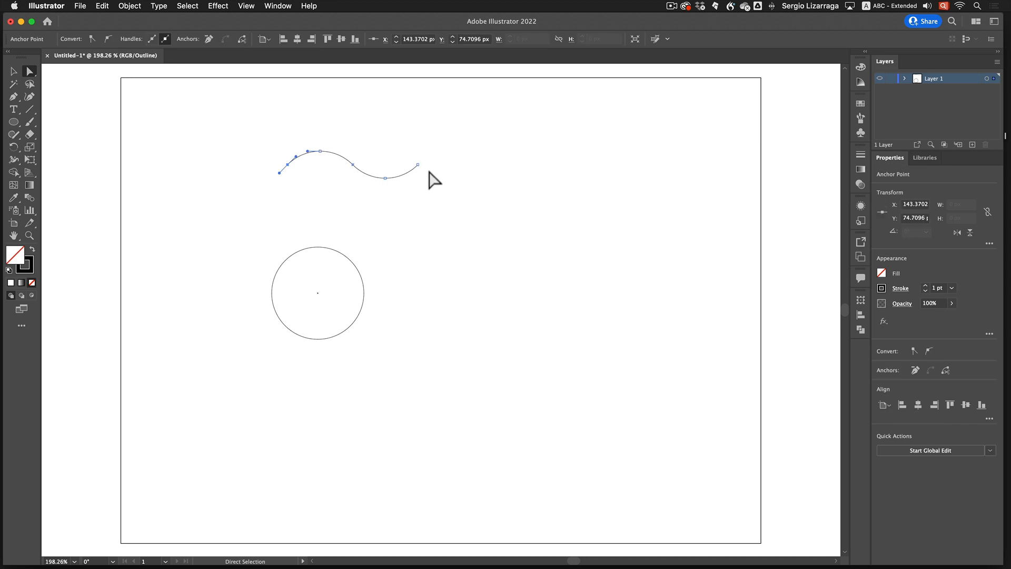
key(Delete)
drag(252, 131, 430, 197)
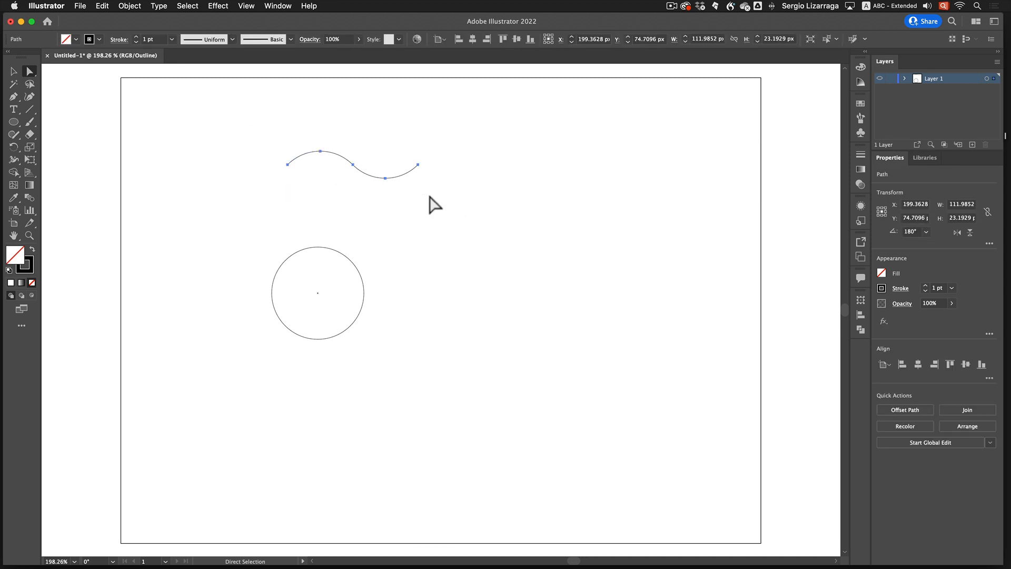
click(13, 149)
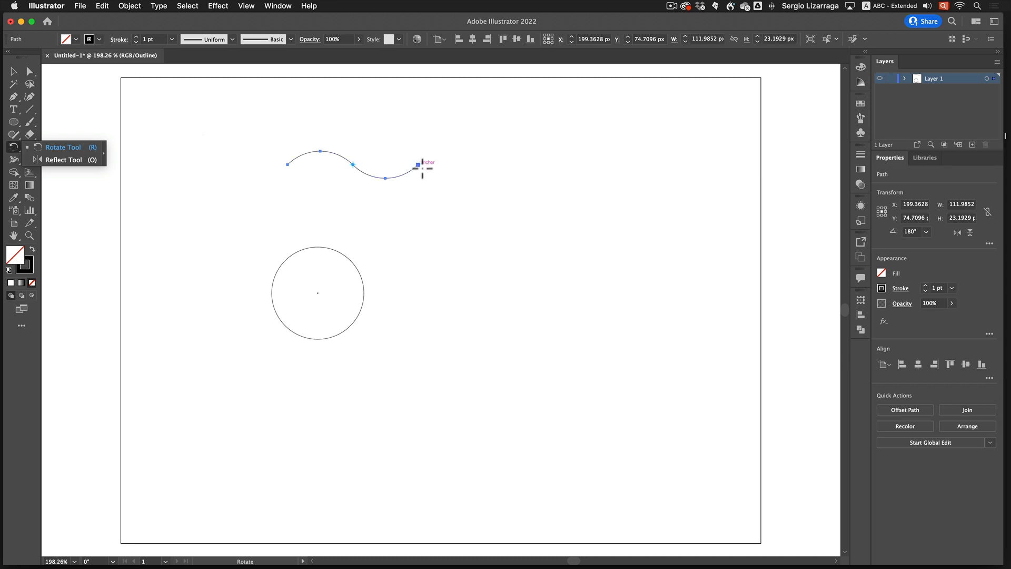
click(422, 169)
drag(266, 170, 479, 169)
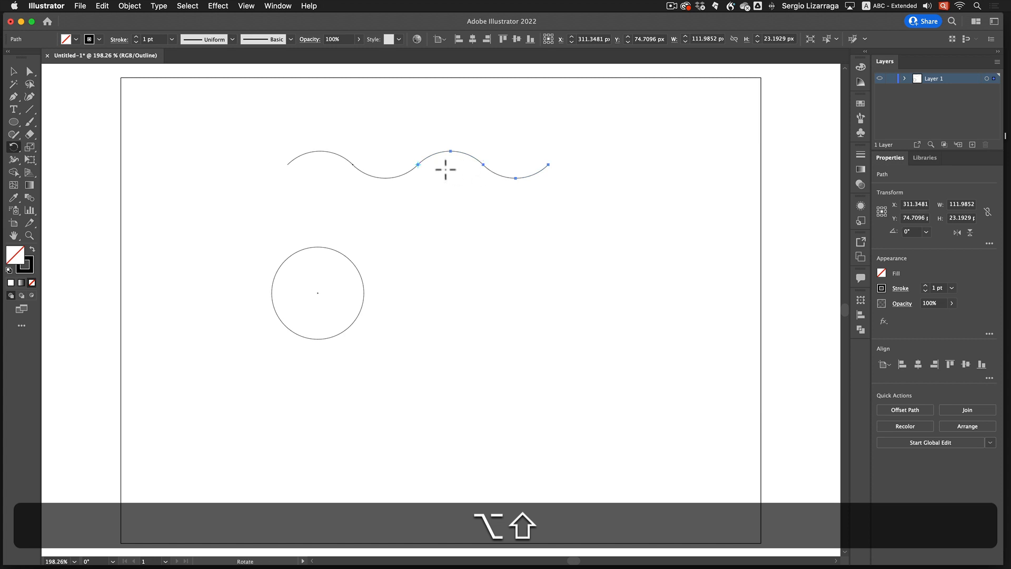
Step: Join the original wave and its rotated copy at the anchor point where they meet
key(super)
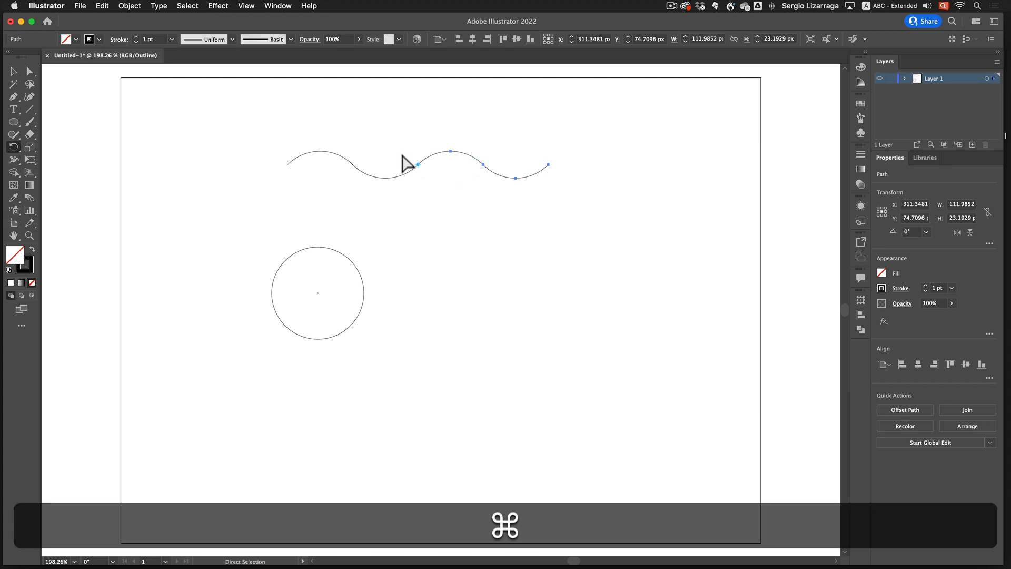
click(417, 164)
key(r)
key(super)
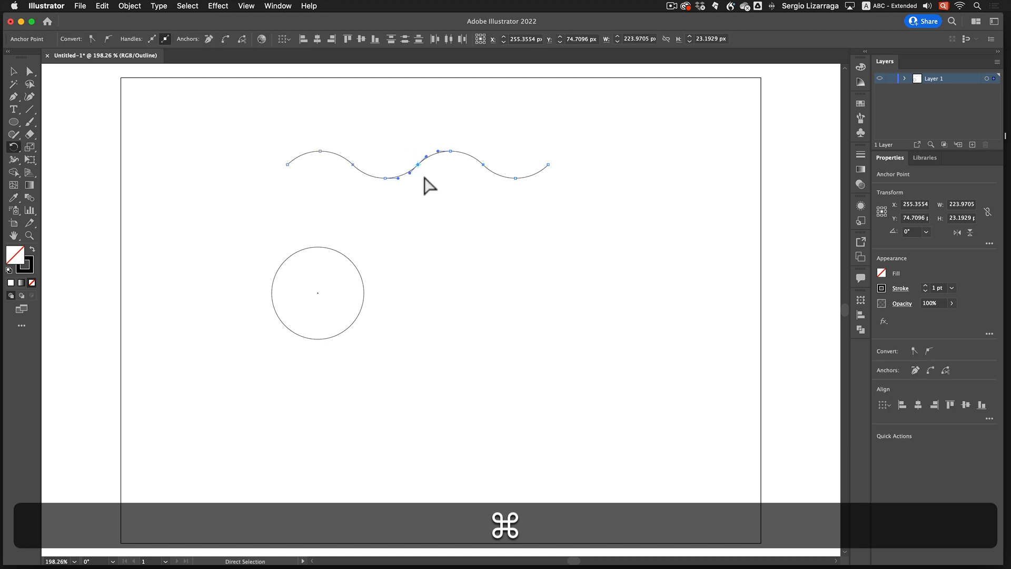
key(super+j)
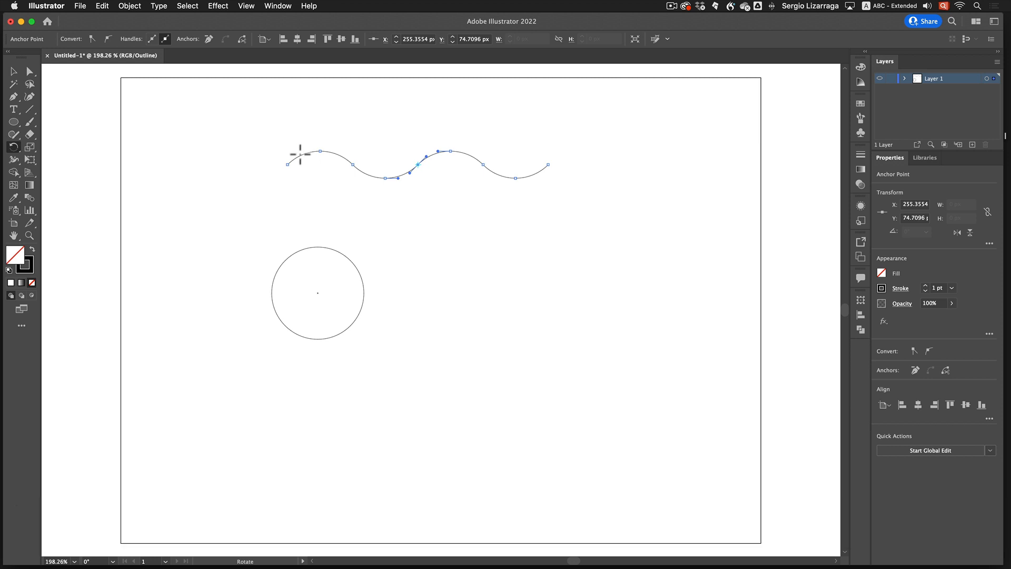
Step: Select the entire two-crest wave and rotate a 180° copy around its right endpoint to double its length
key(super)
drag(266, 118, 569, 208)
scroll(570, 209, left, 1)
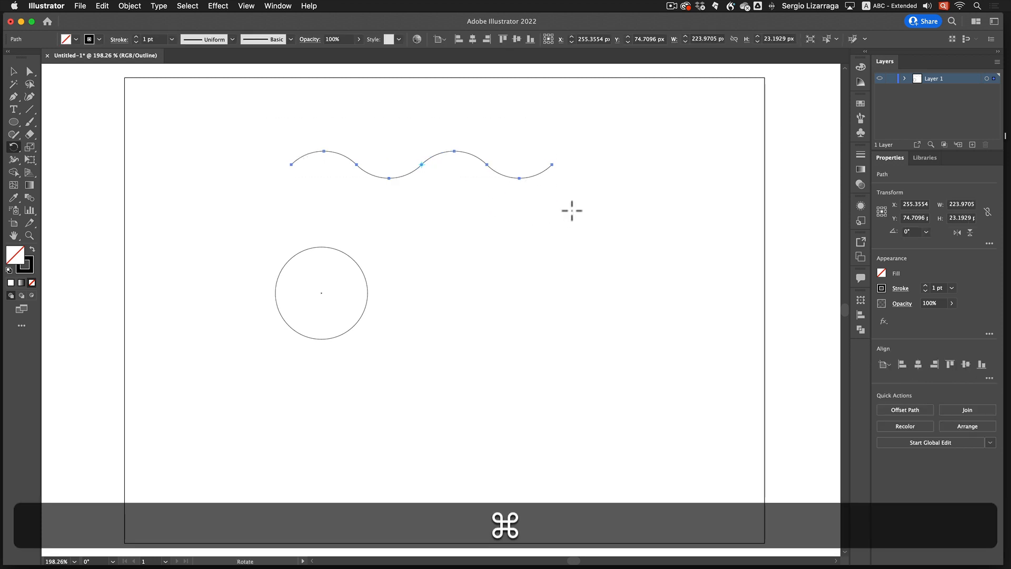
key(r)
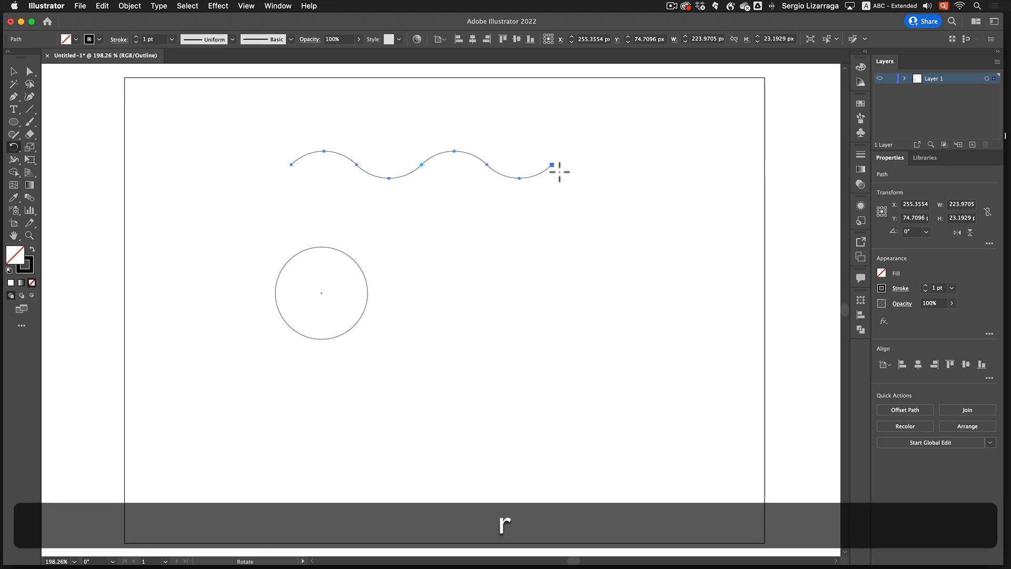
click(552, 165)
drag(316, 169, 645, 169)
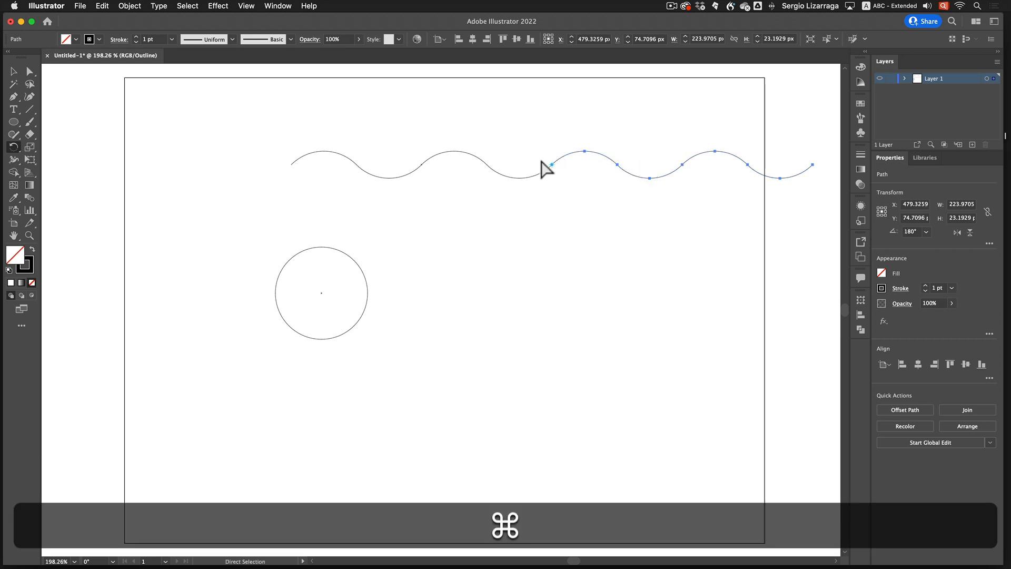
Step: Join the two long wave sections at their meeting point and move the path left so it fits within the artboard
drag(541, 157, 561, 183)
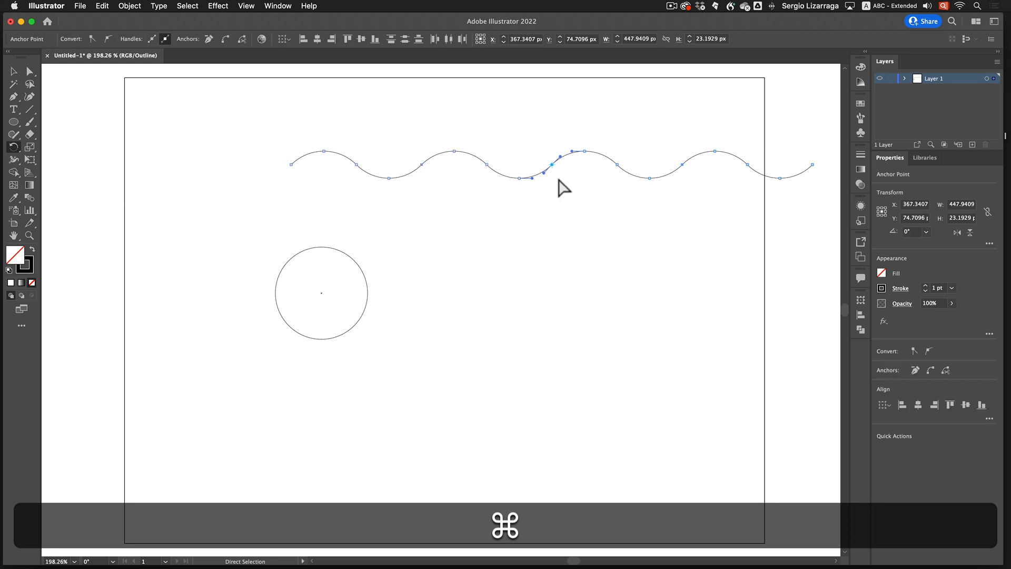
key(super+j)
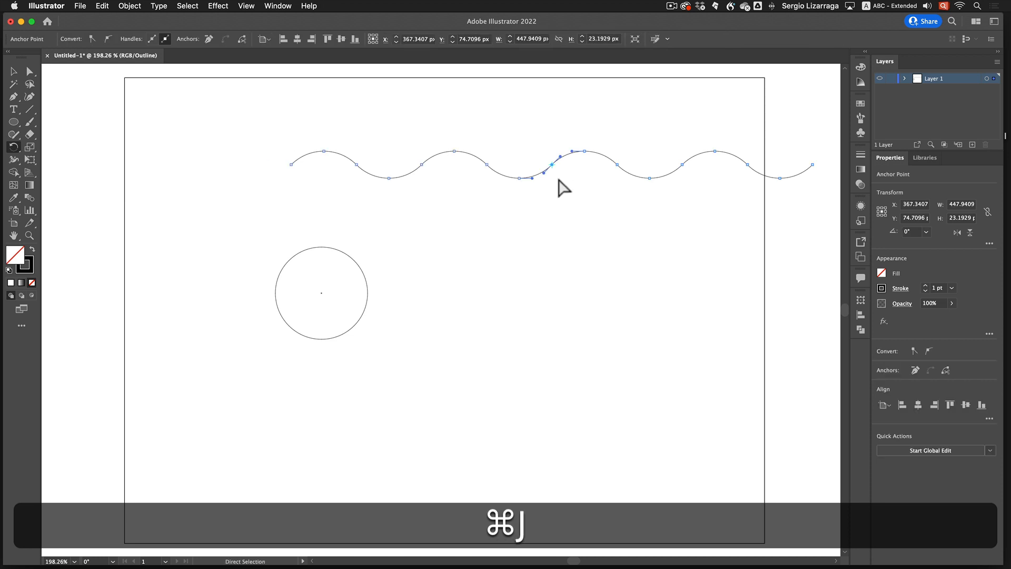
click(14, 71)
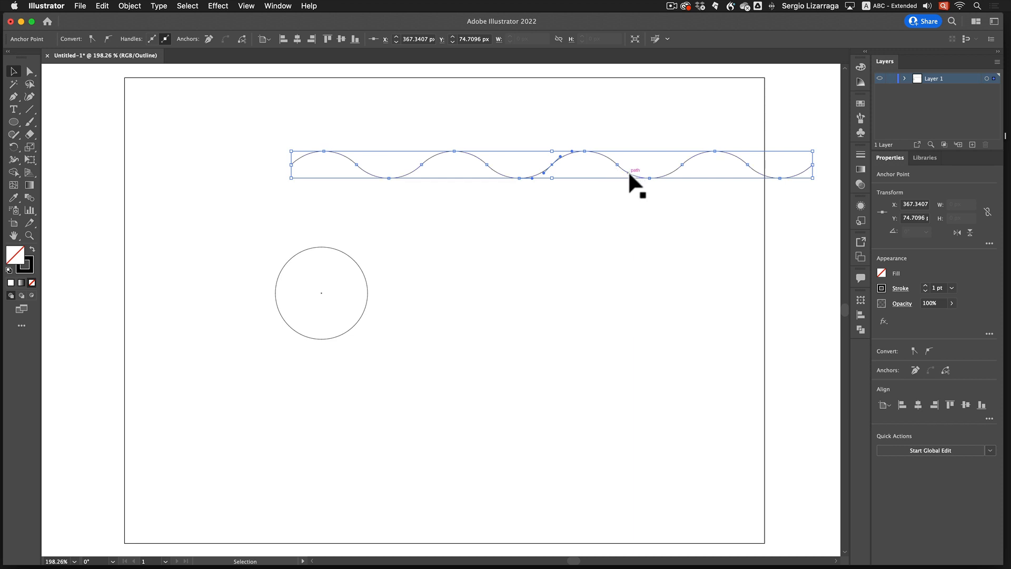
drag(631, 172, 499, 175)
click(536, 227)
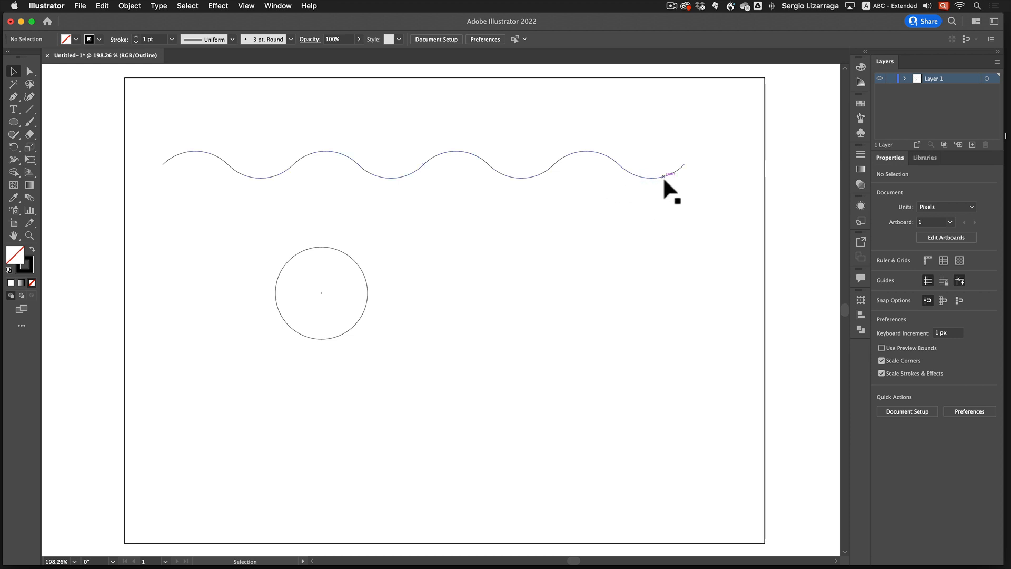
Step: Delete the first three anchor points and the last one so the wave starts and ends at a trough
drag(141, 132, 248, 189)
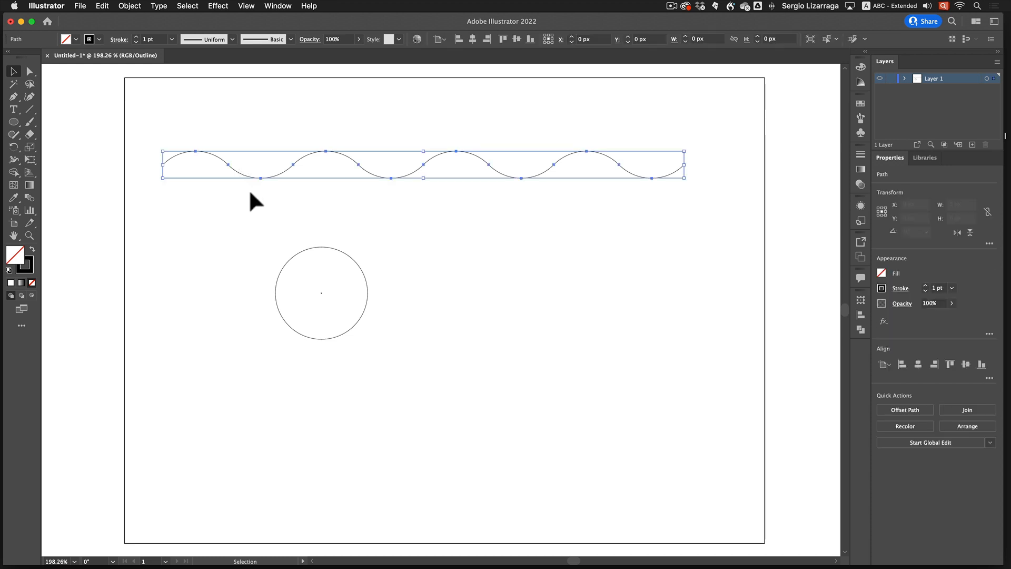
click(33, 75)
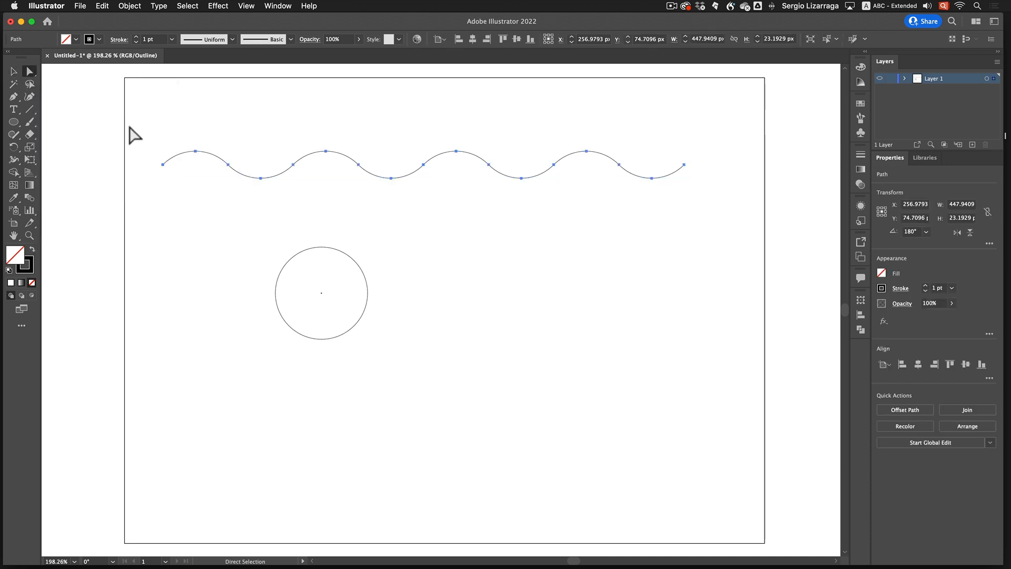
click(140, 135)
drag(140, 126, 246, 216)
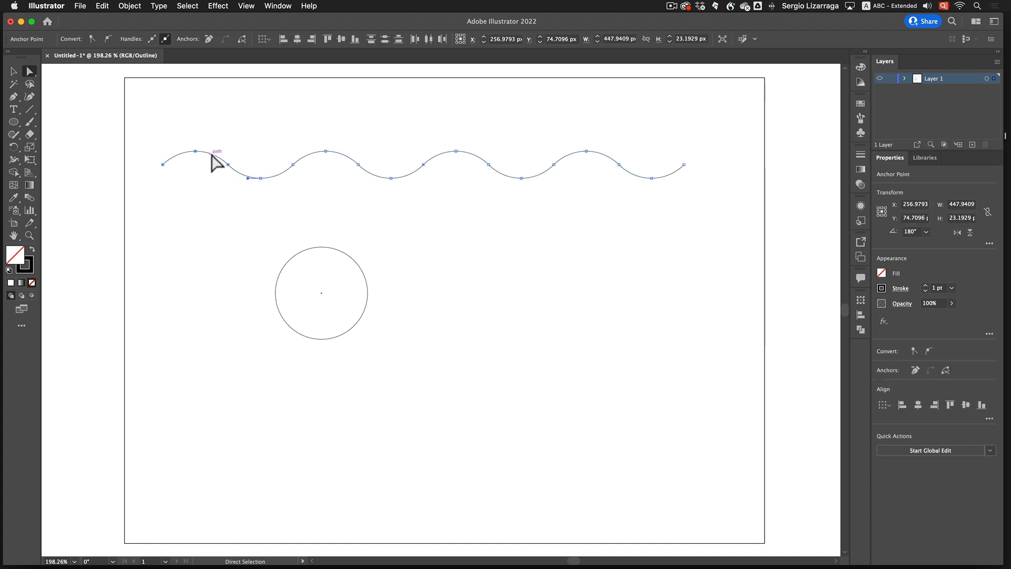
key(BackSpace)
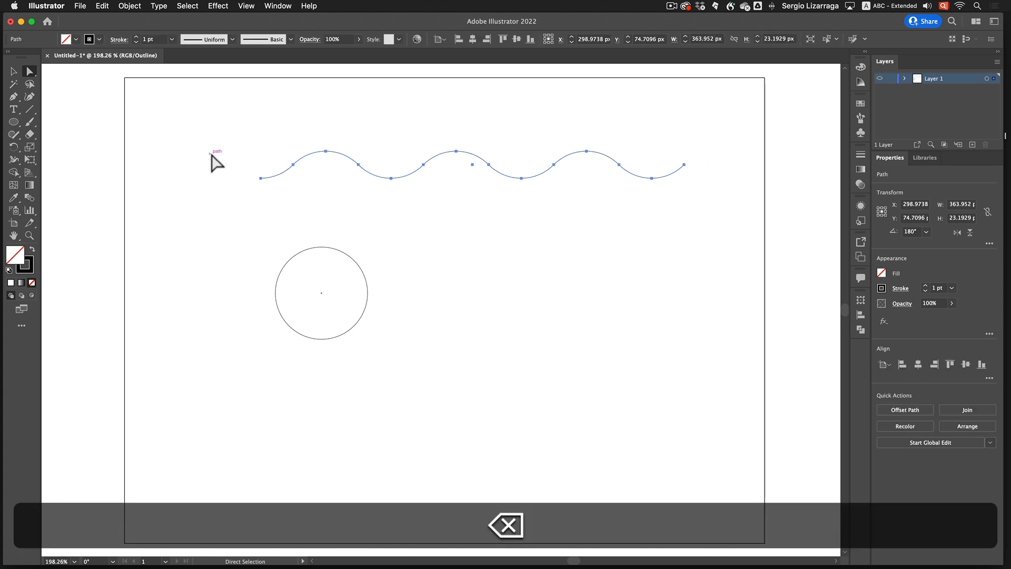
drag(699, 157, 667, 195)
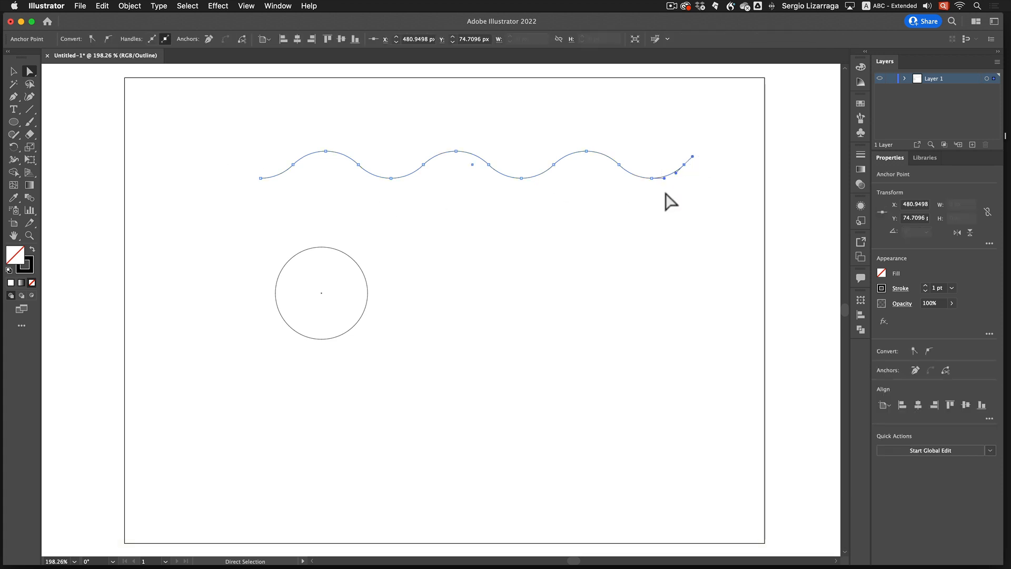
key(BackSpace)
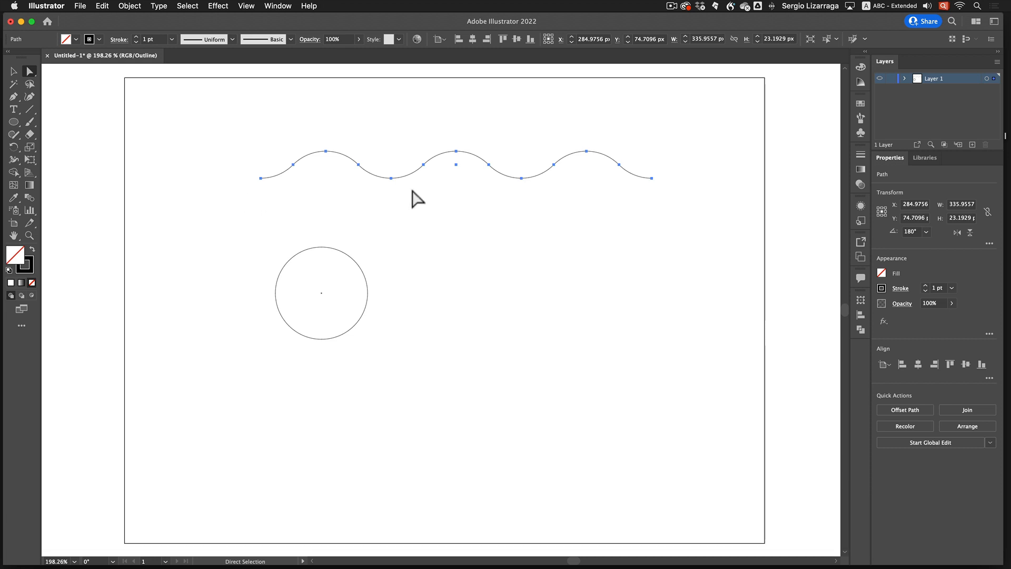
Step: Extend the wave's right end with a straight horizontal Pen segment past the artboard's right edge, to about X 605 px
click(14, 96)
click(652, 178)
key(shift)
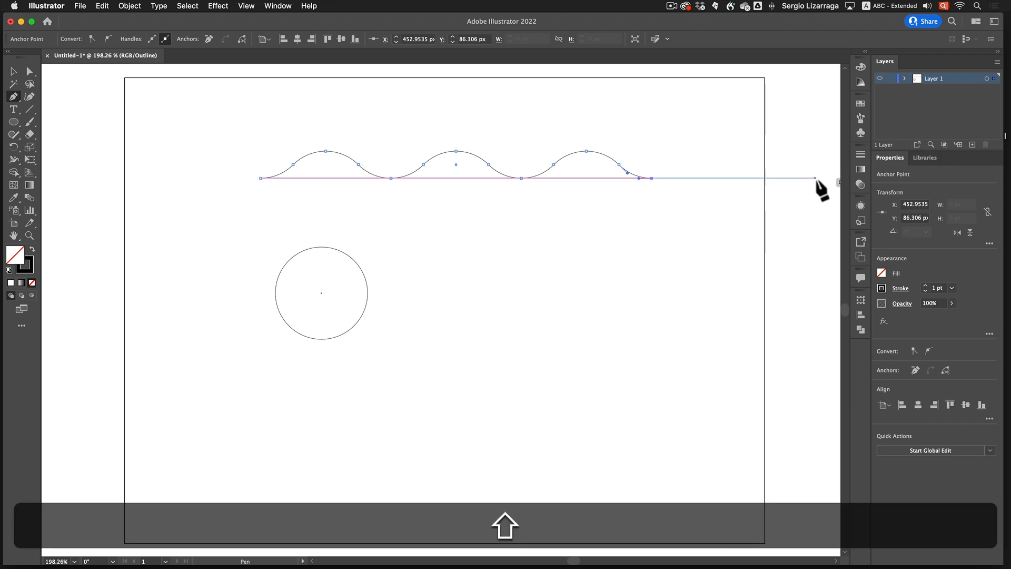
shift+click(828, 178)
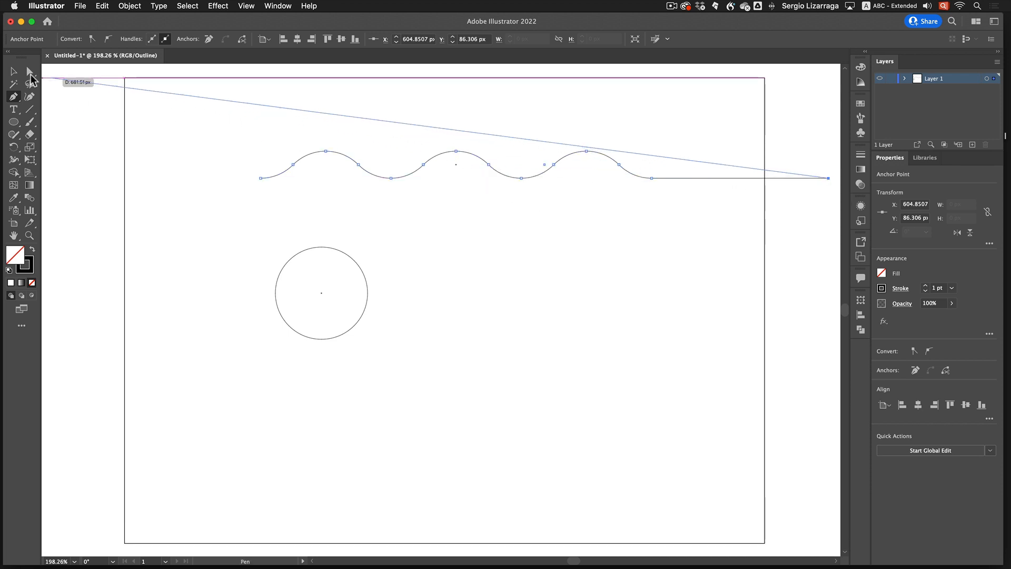
click(13, 73)
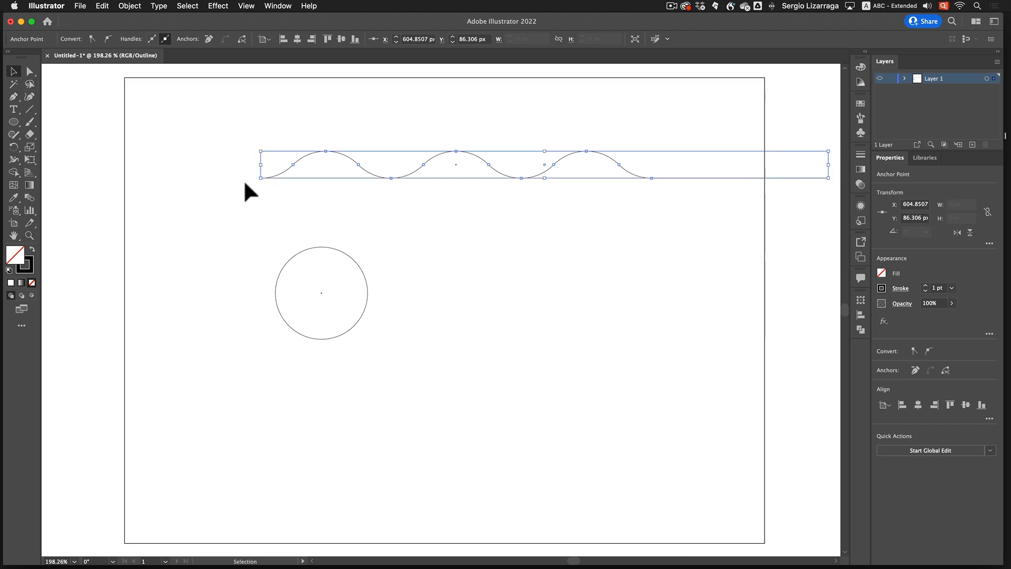
Step: Extend the wave's left end with a straight horizontal Pen segment about 123 px long past the artboard's left edge, and deselect the path
click(29, 71)
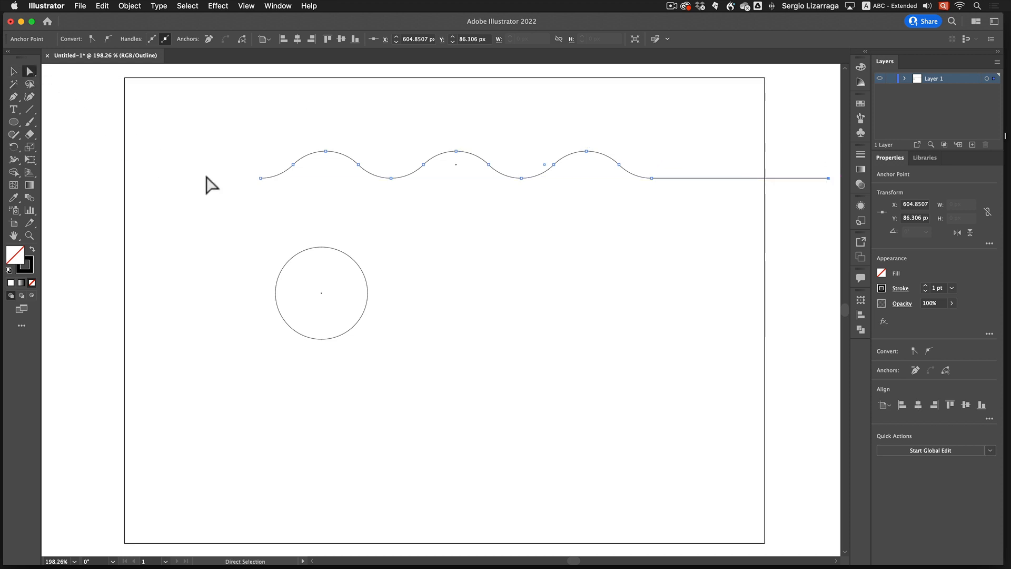
drag(244, 158, 269, 199)
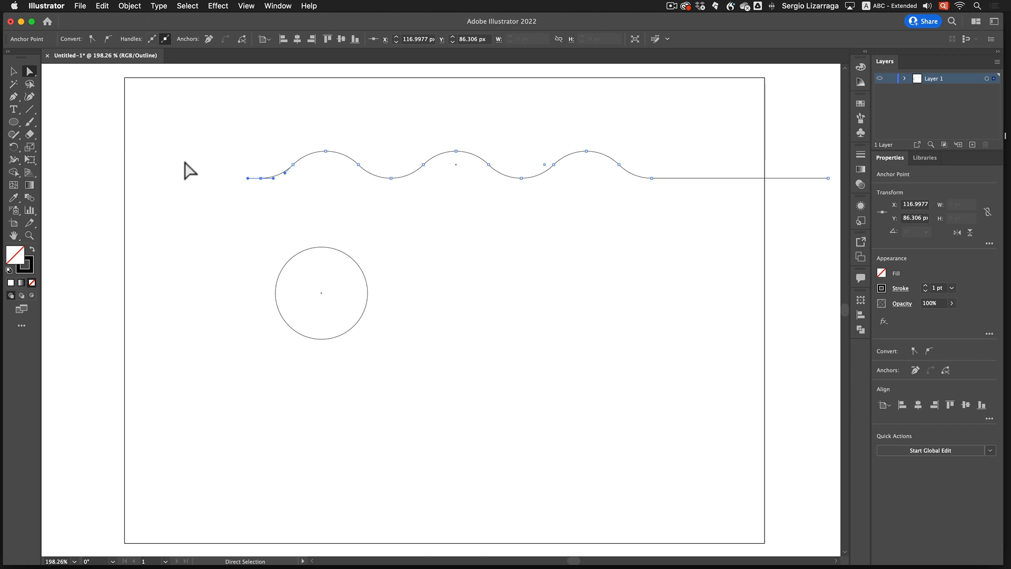
click(13, 97)
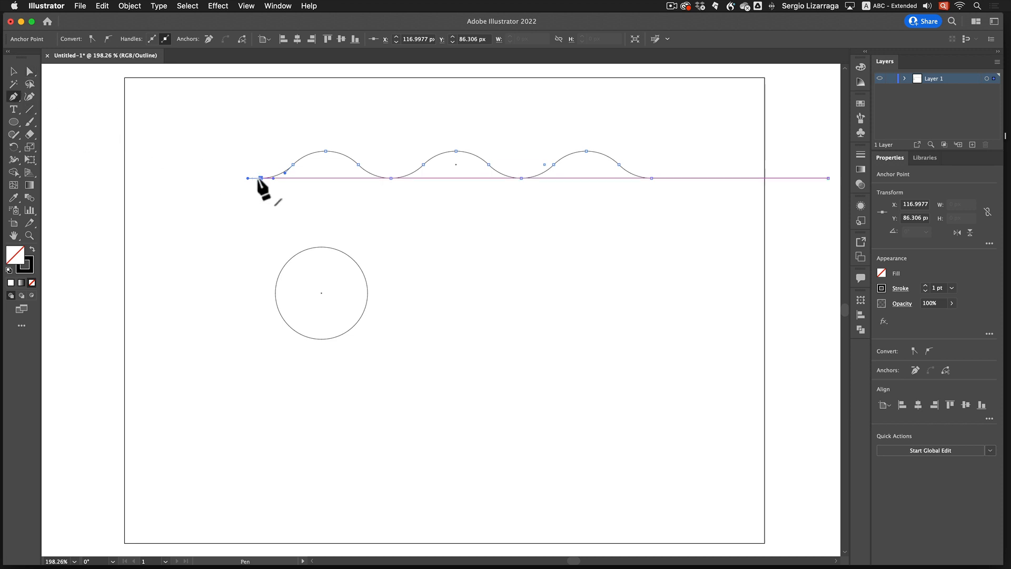
click(260, 178)
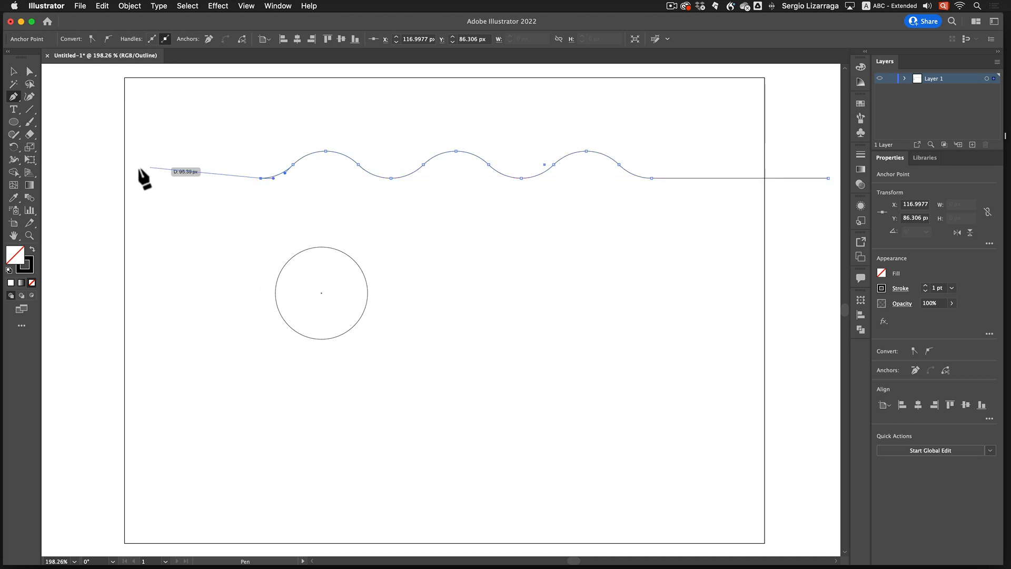
key(shift)
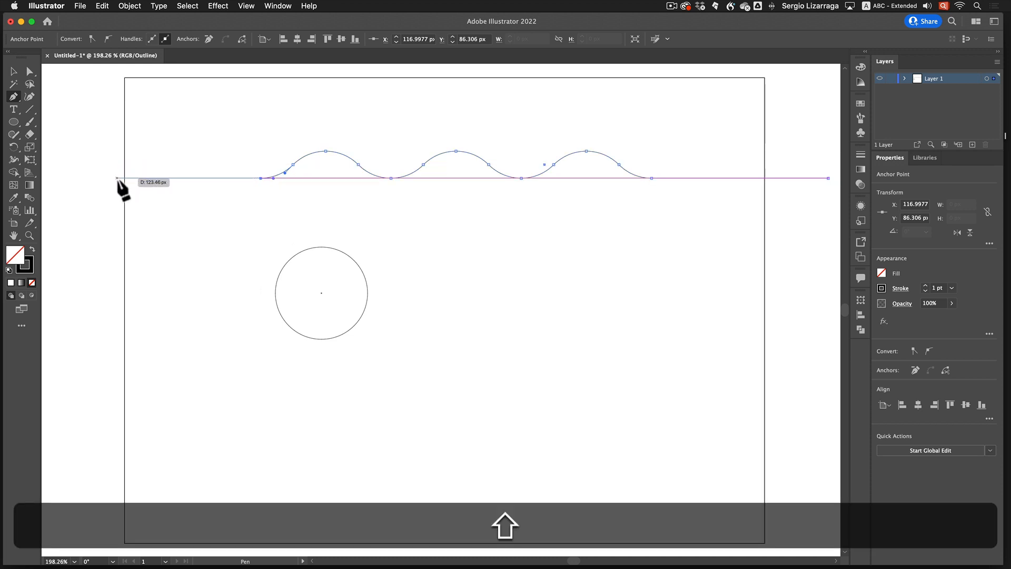
click(117, 178)
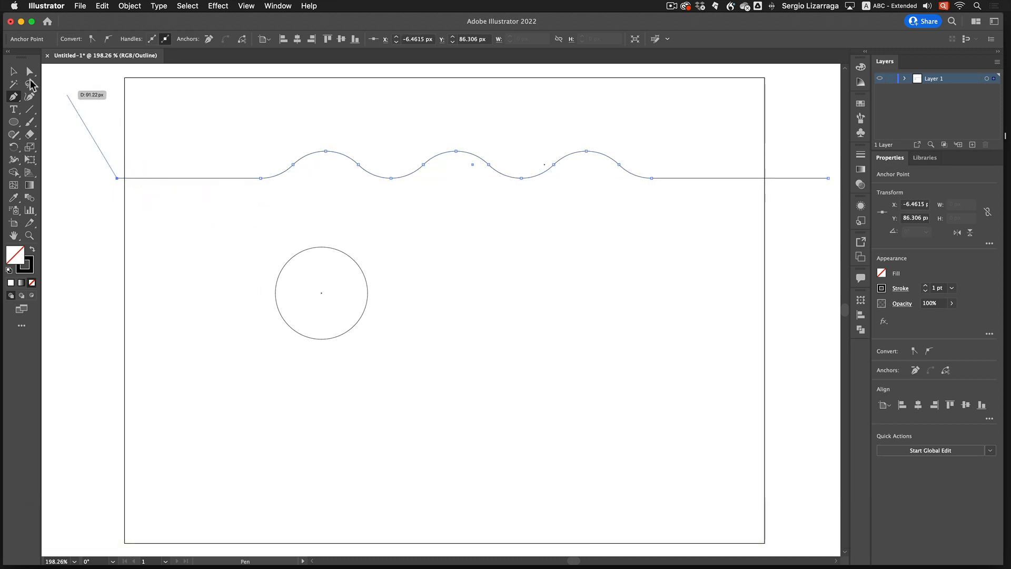
click(13, 71)
click(189, 141)
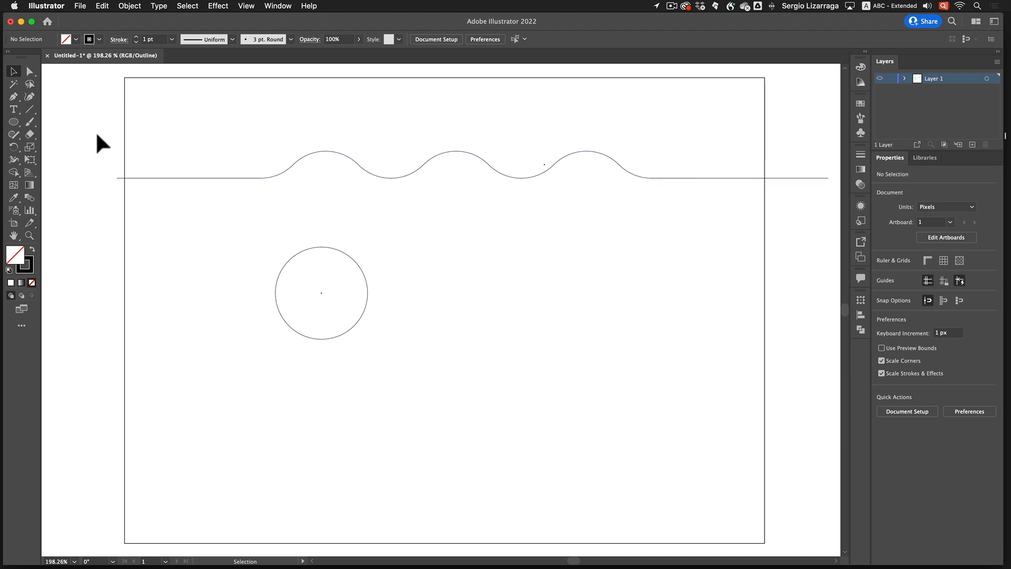
Step: Copy the complete wave path with its straight ends and switch to Animate
drag(96, 132, 836, 220)
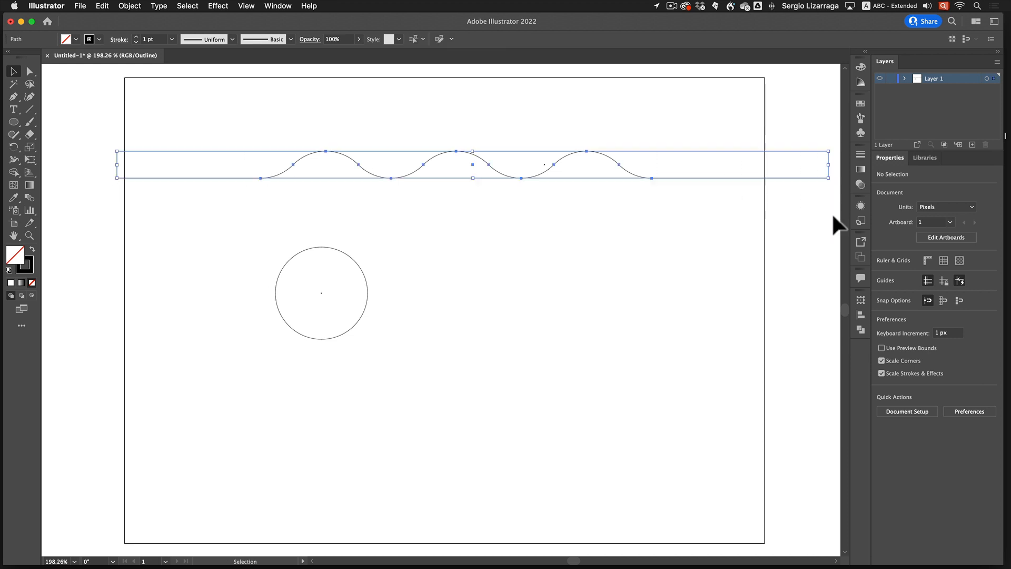
key(super)
key(super+c)
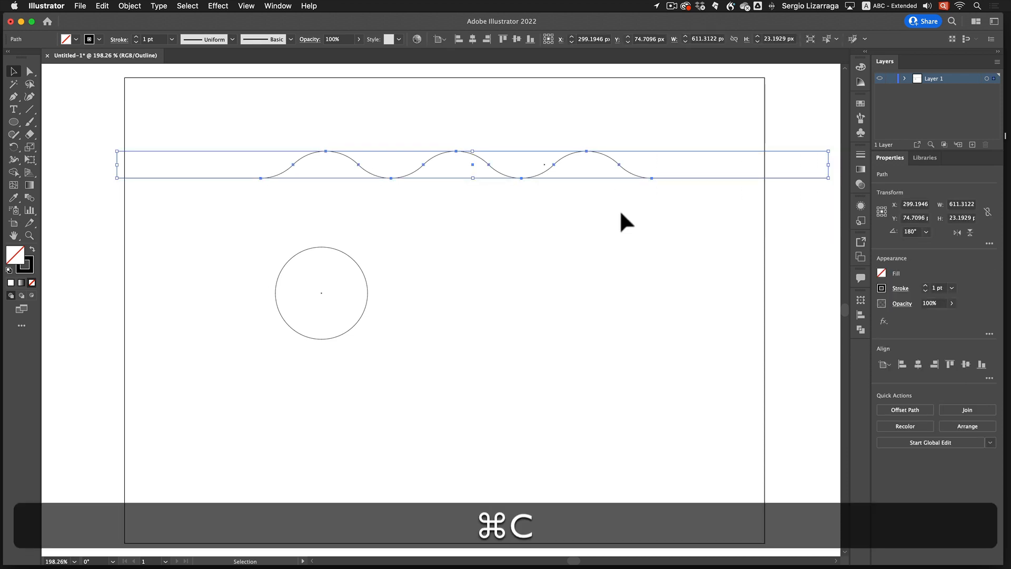
key(super+Tab)
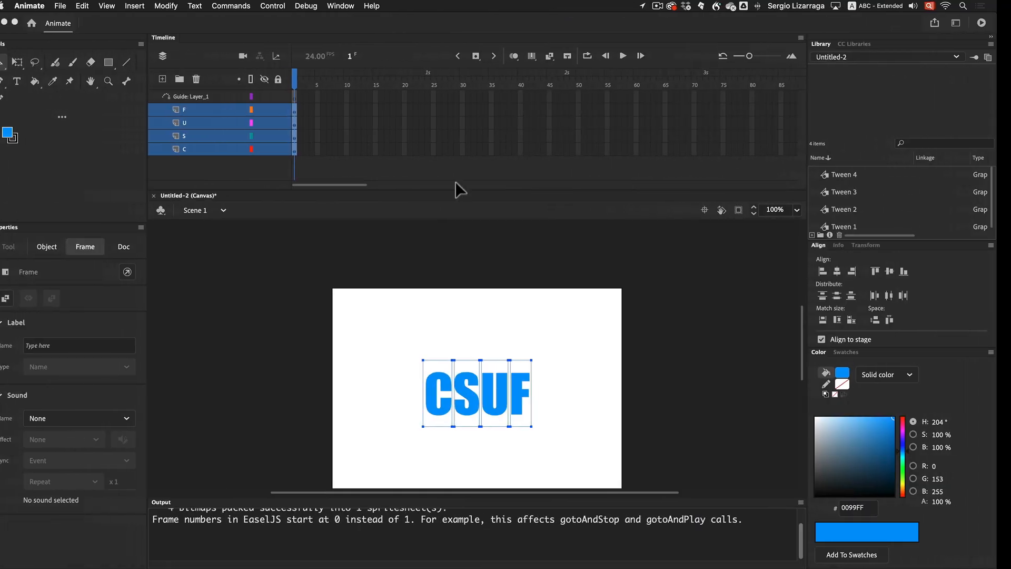
key(super)
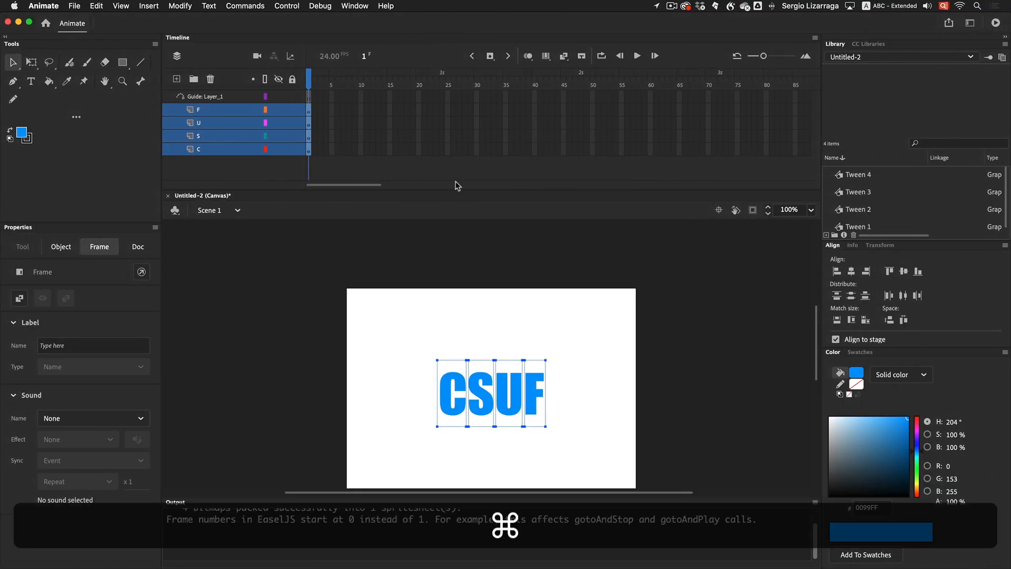
Step: Paste the wave into the guide layer's first frame using the AI File Importer preferences, applying recommended import settings and maintaining layers
click(307, 96)
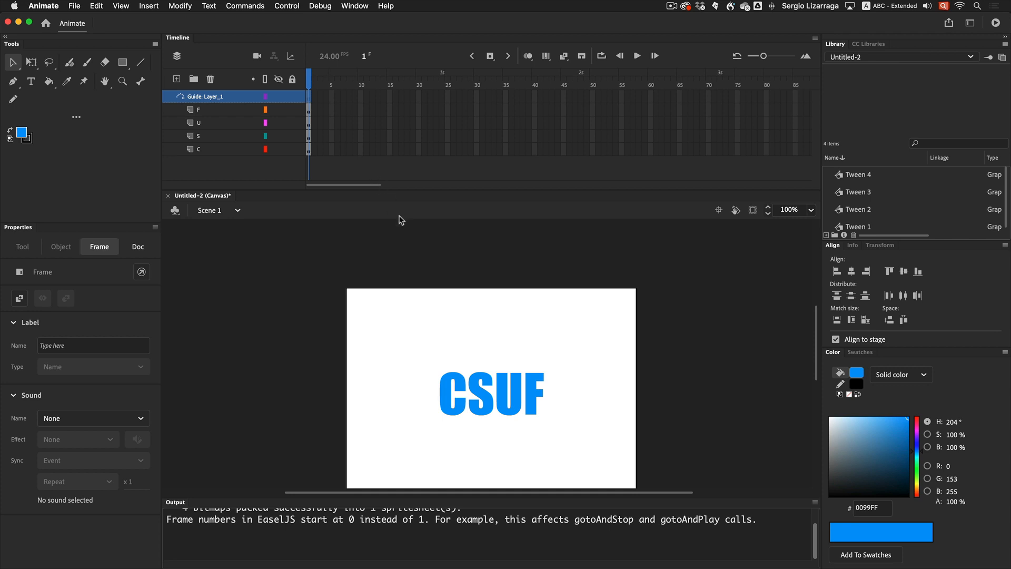
key(super)
key(super+v)
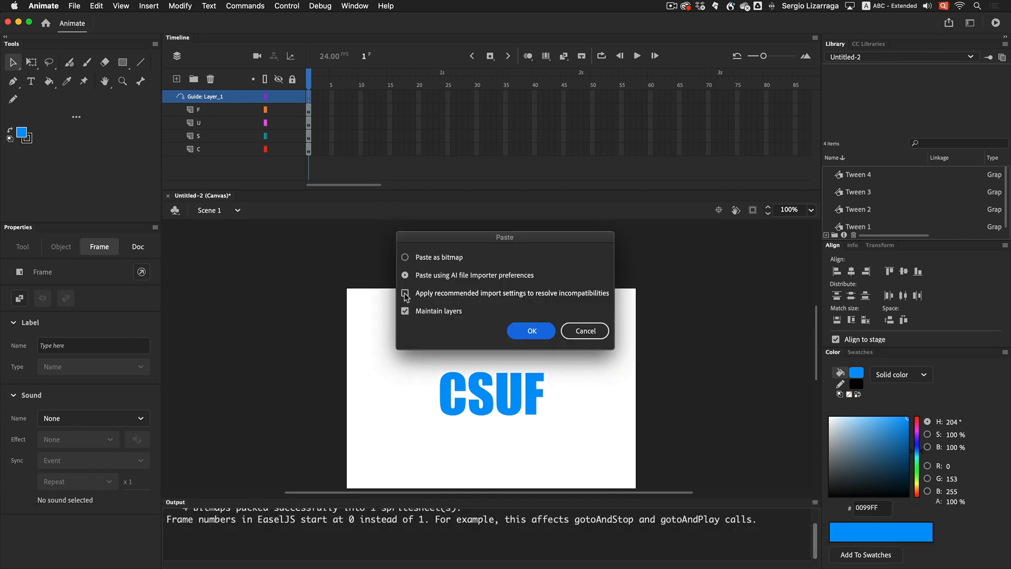
click(405, 293)
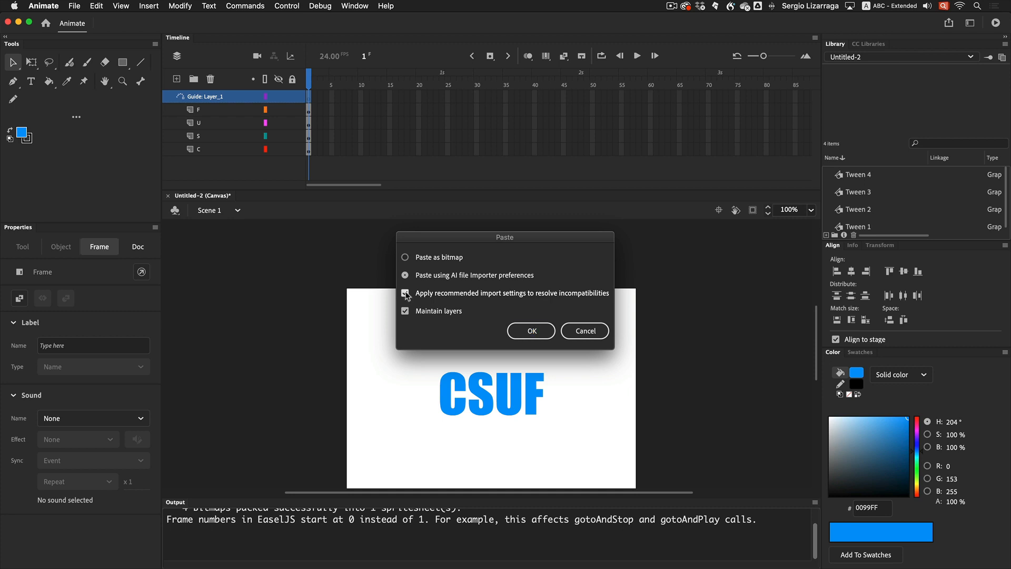
click(537, 331)
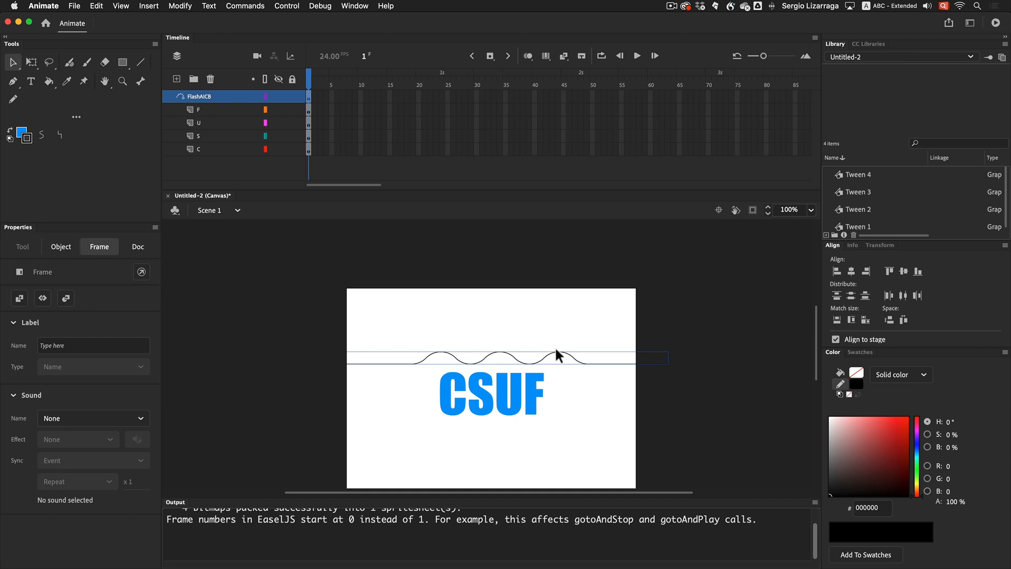
Step: Center the stage in the view and lock the guide layer that holds the wave
scroll(403, 365, down, 2)
scroll(404, 364, left, 3)
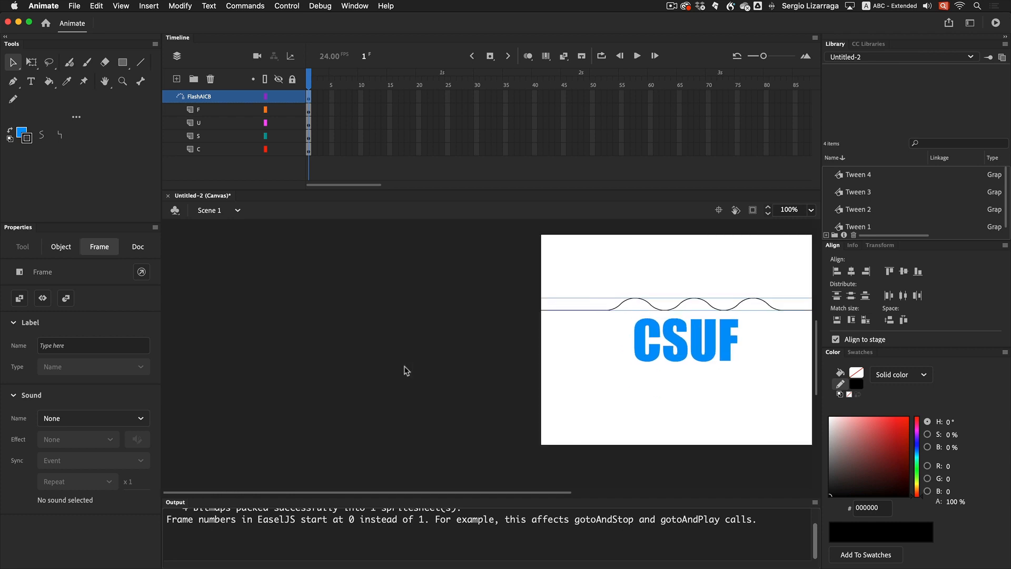
scroll(404, 364, right, 3)
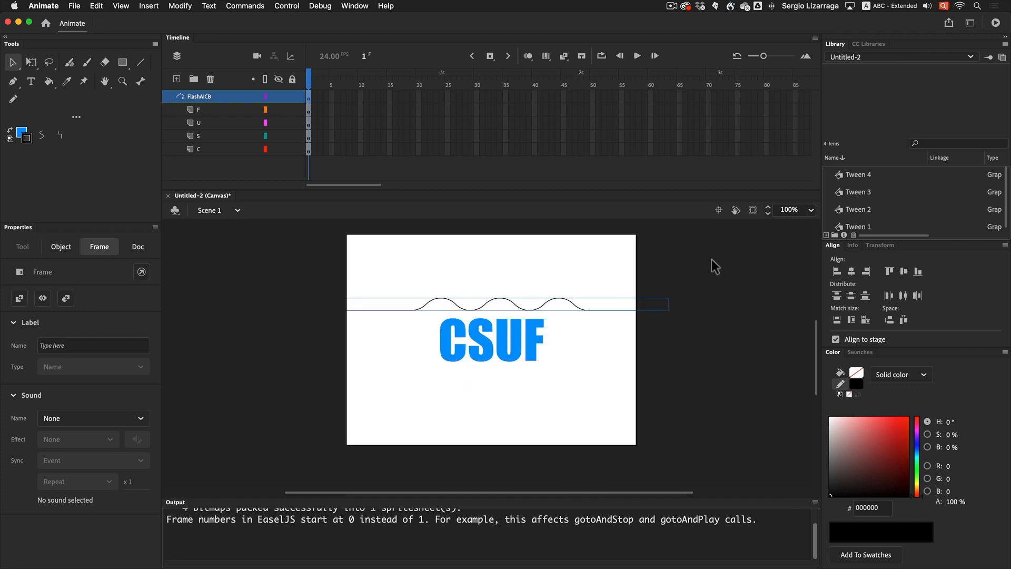
click(719, 210)
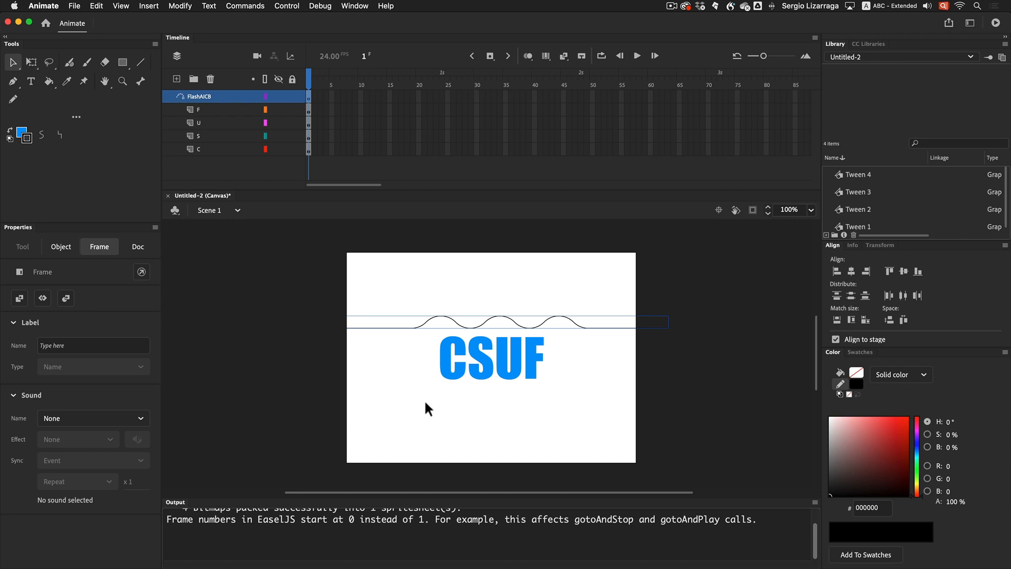
click(292, 97)
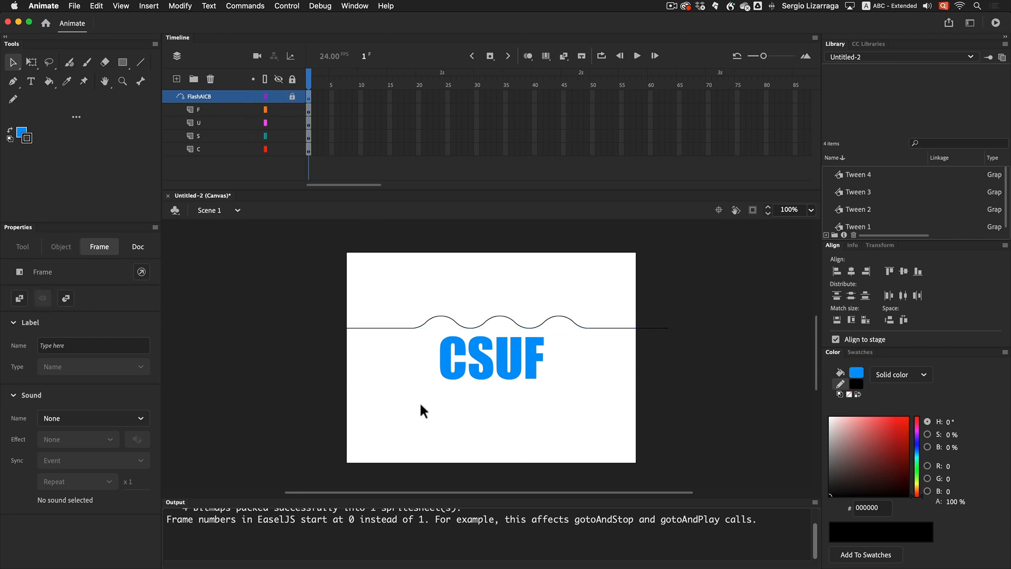
drag(415, 404, 566, 320)
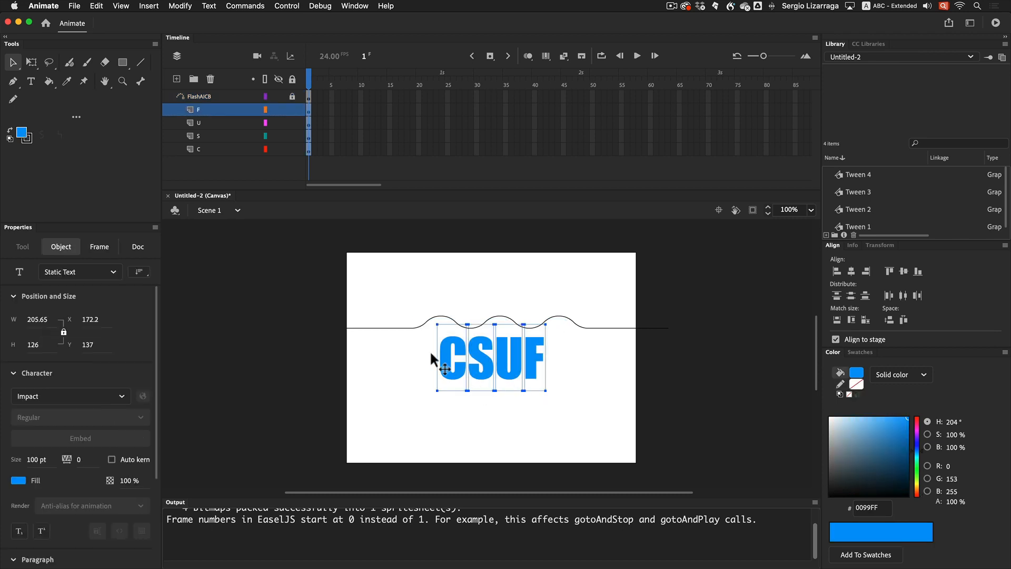
click(406, 390)
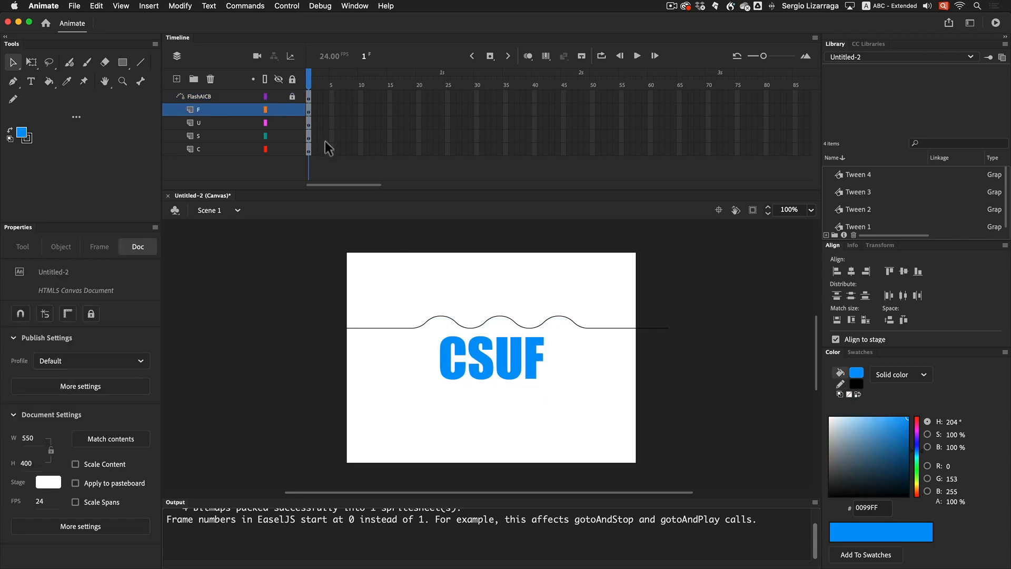
click(308, 149)
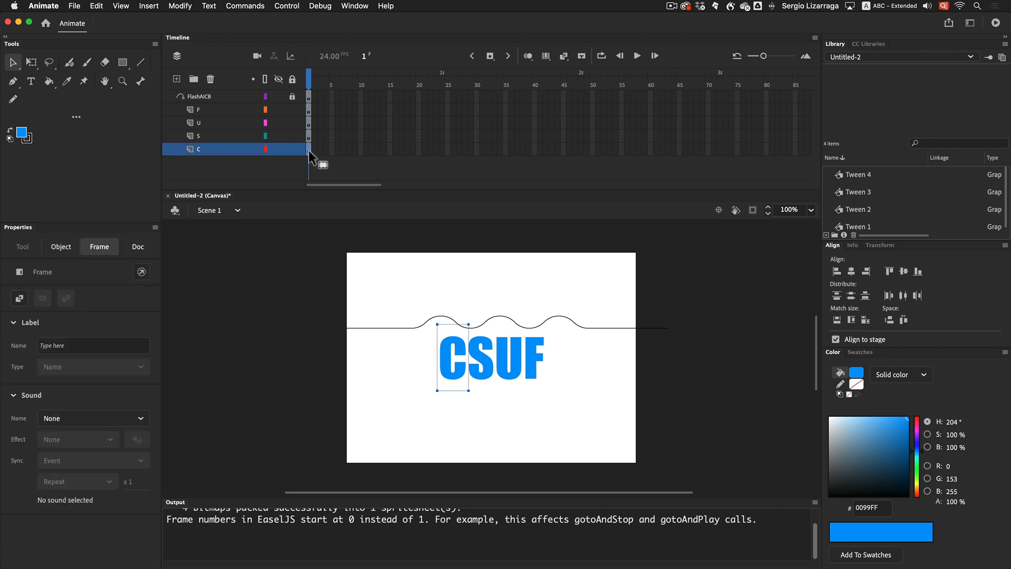
key(shift)
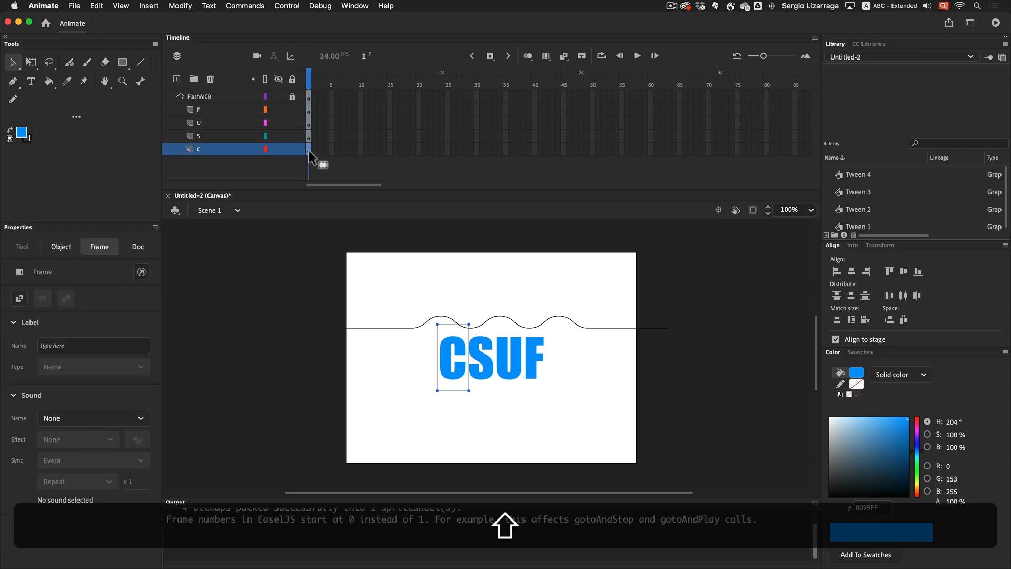
shift+click(308, 110)
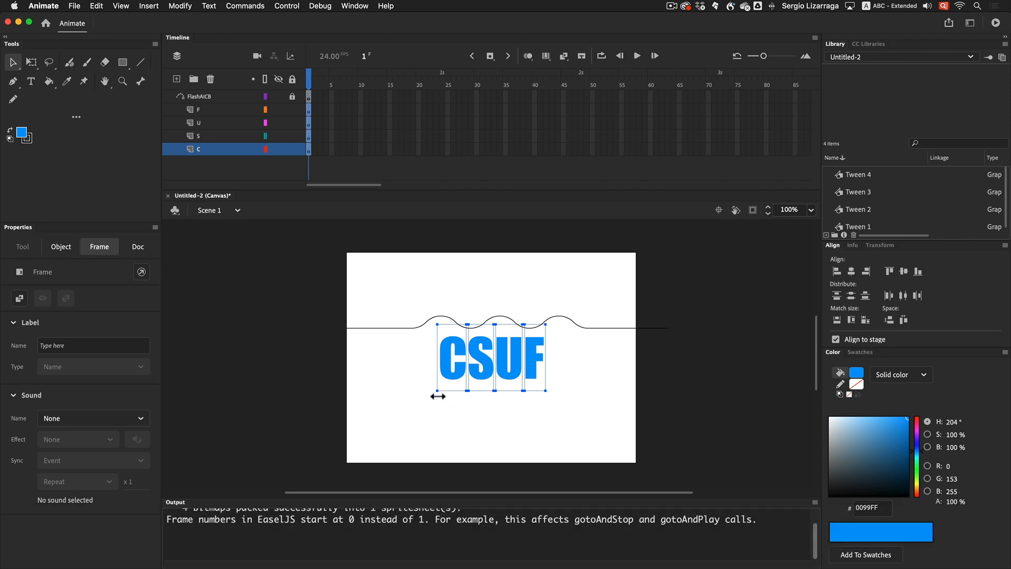
click(394, 403)
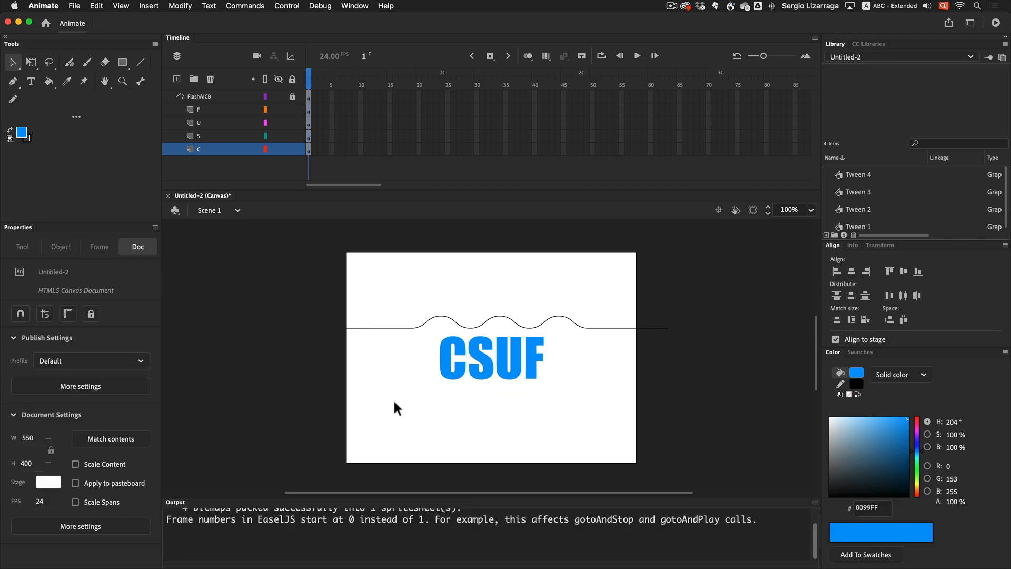
click(309, 109)
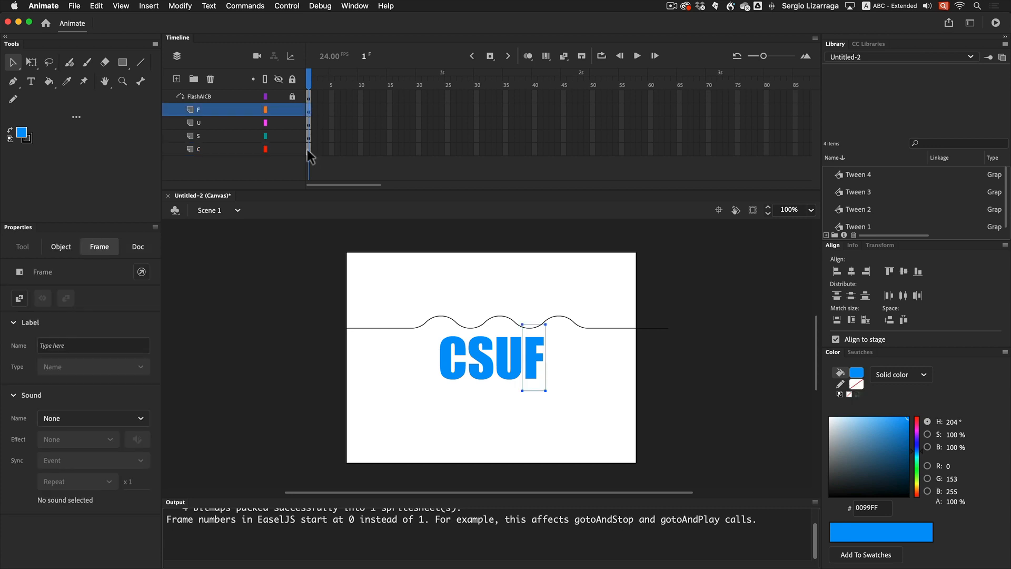
click(355, 149)
Step: Create classic tweens from the first frames of the F, U, S and C layers, converting their content to symbols
click(308, 113)
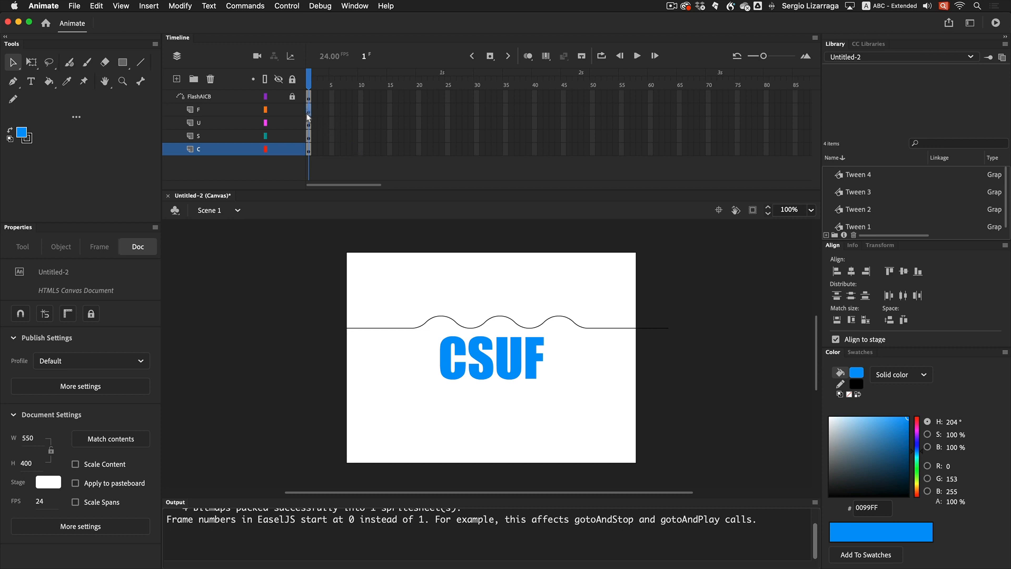
drag(306, 156, 306, 156)
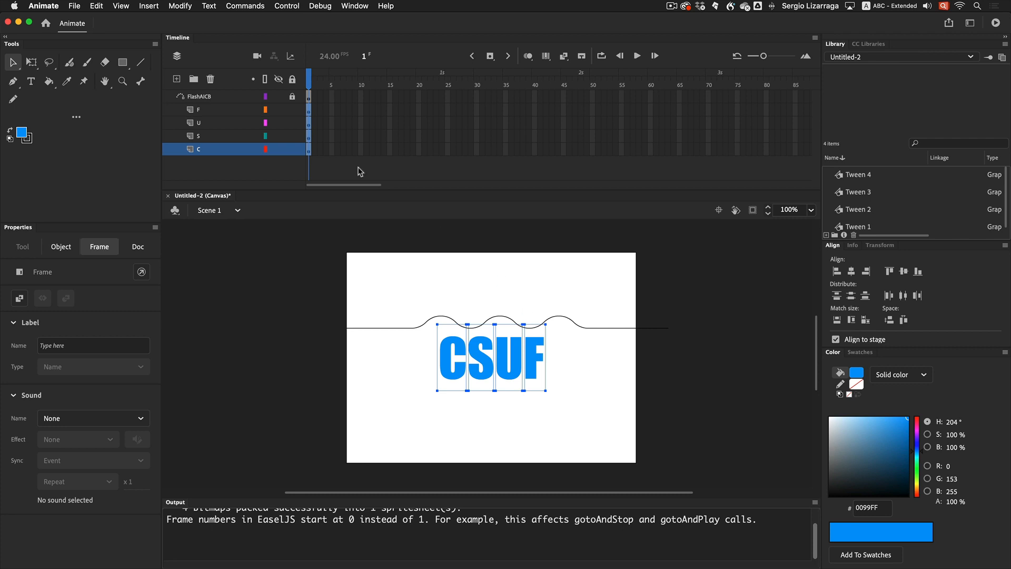
click(149, 7)
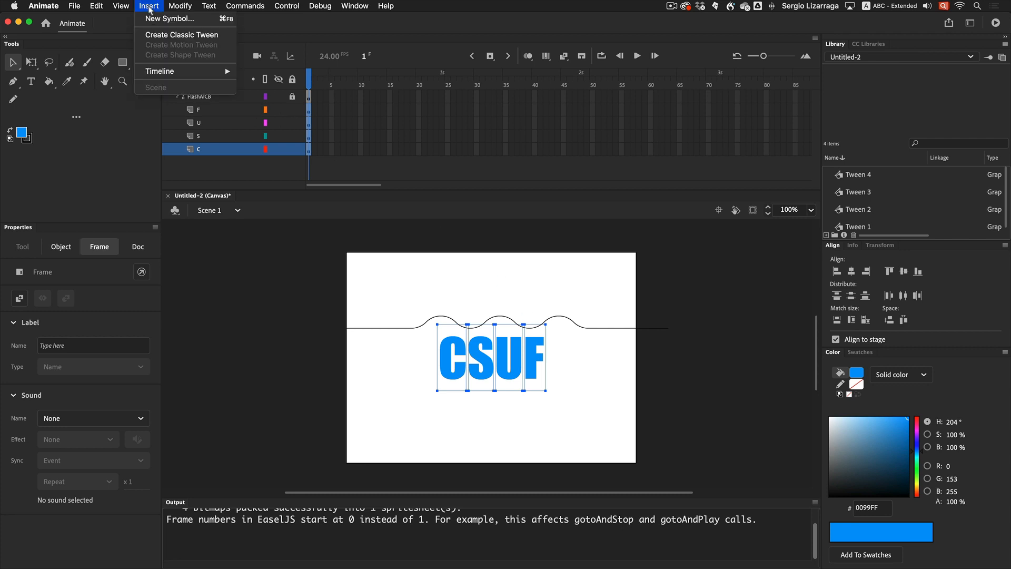
click(167, 37)
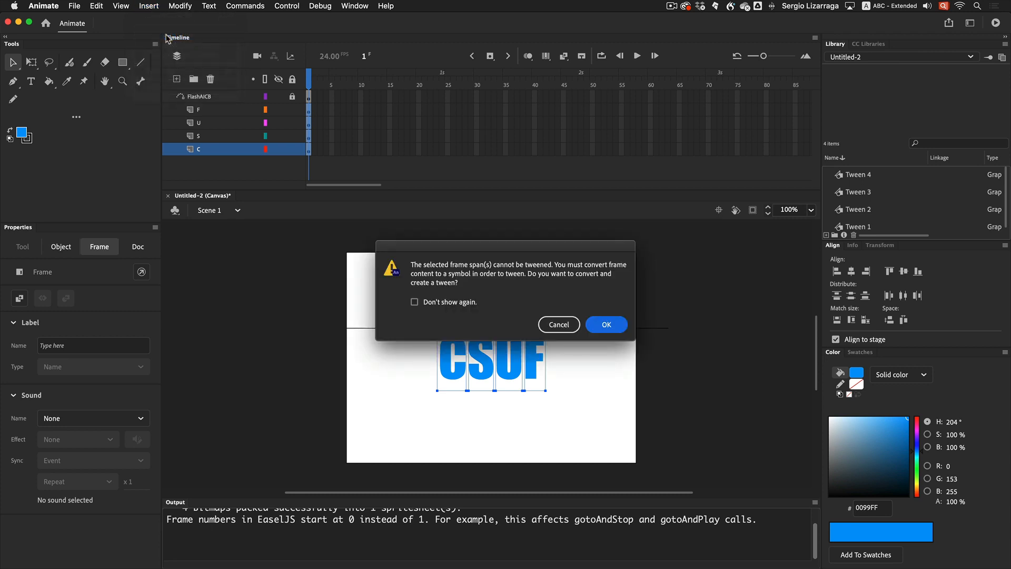
click(602, 326)
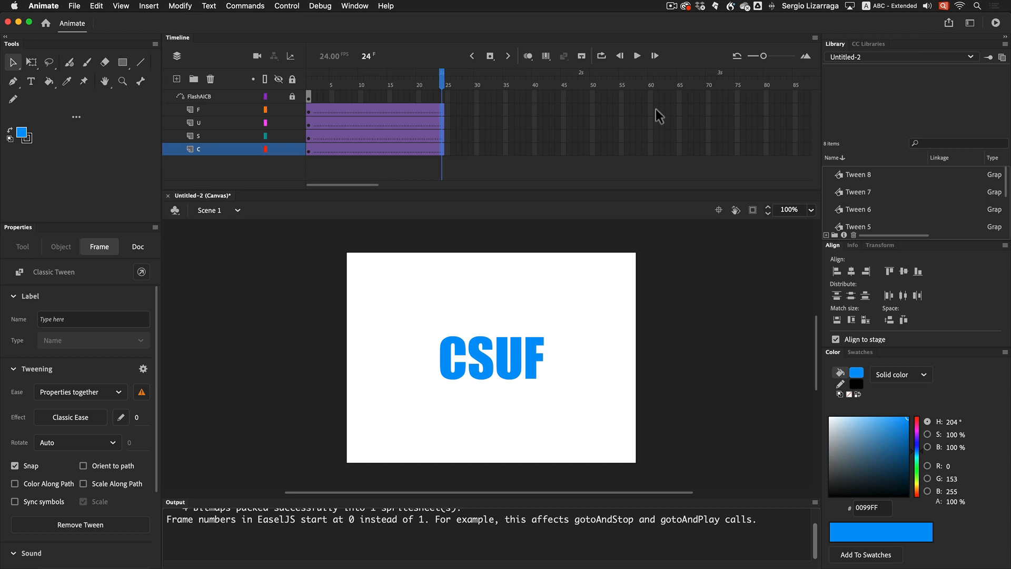
Step: Insert keyframes at frame 61 on the four letter layers and extend the guide layer to frame 61
drag(656, 111, 655, 157)
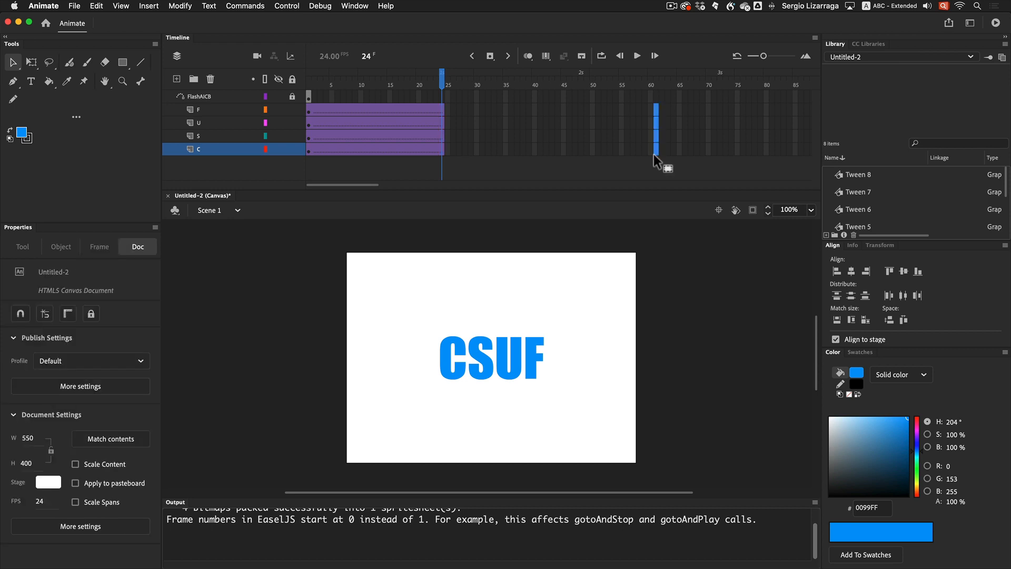
key(F6)
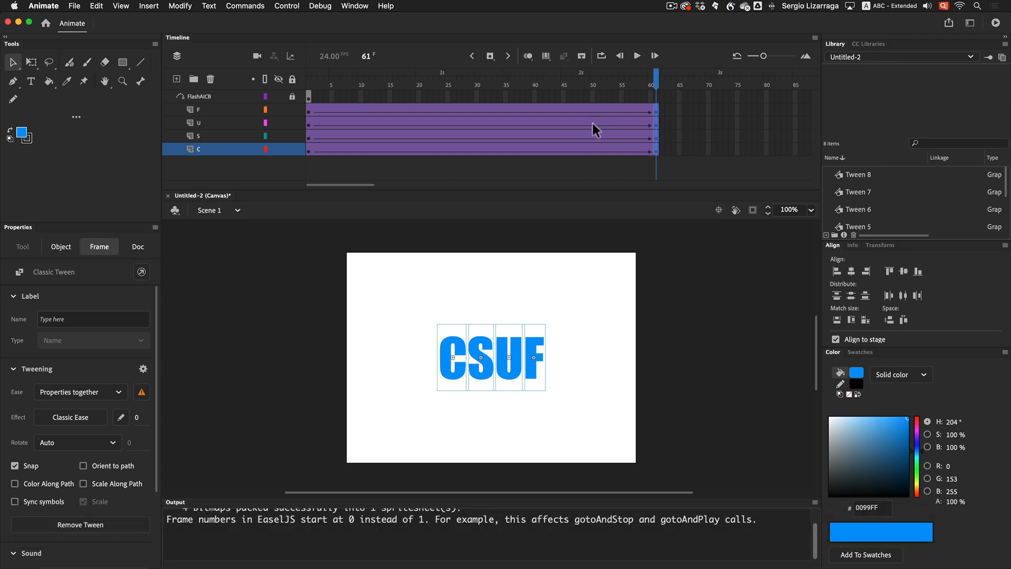
click(656, 97)
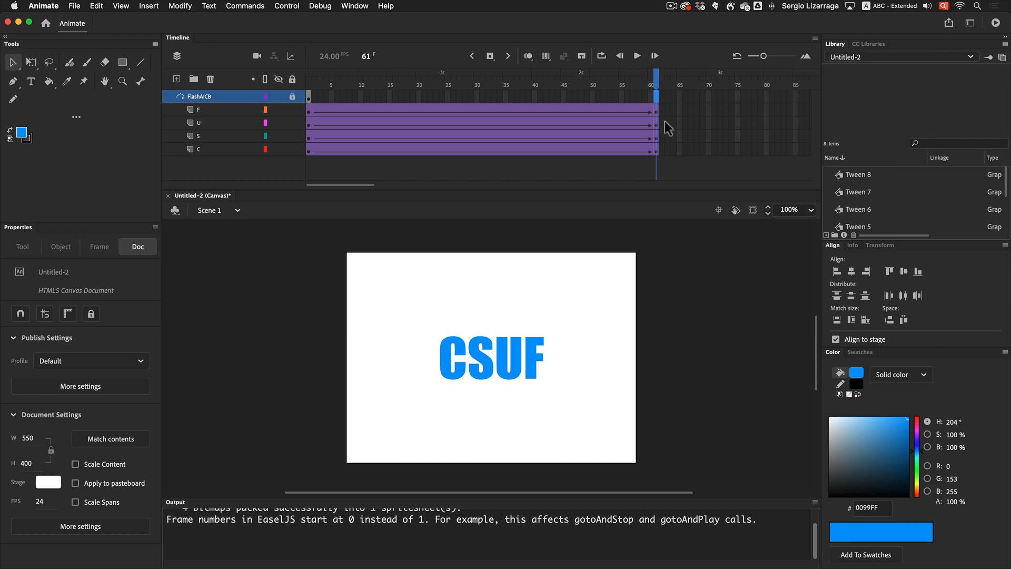
key(F5)
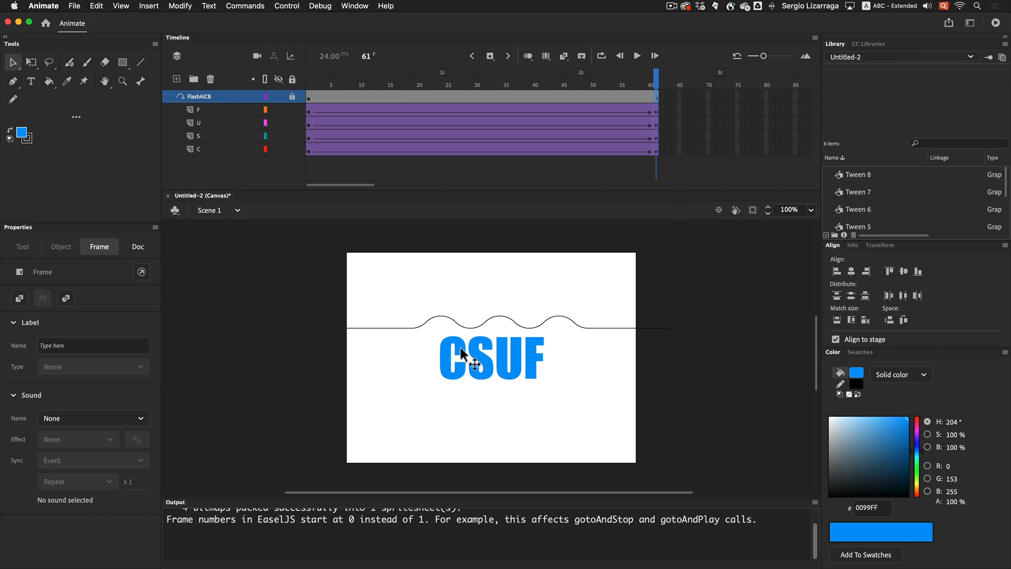
Step: At frame 61, move all four letters together onto the wave's end just past the stage's right edge, at about X 550, Y 77
click(421, 401)
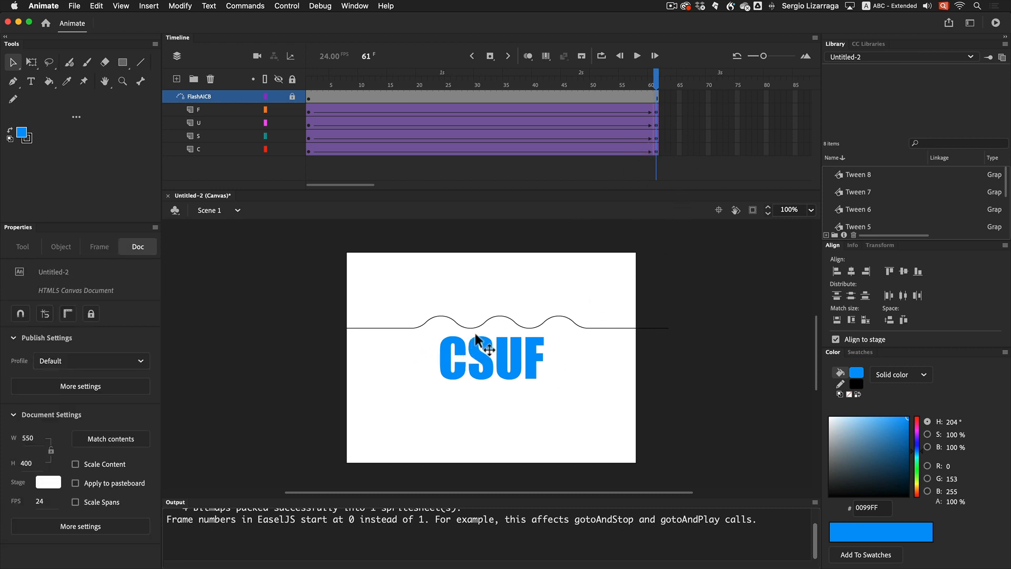
drag(402, 407, 586, 288)
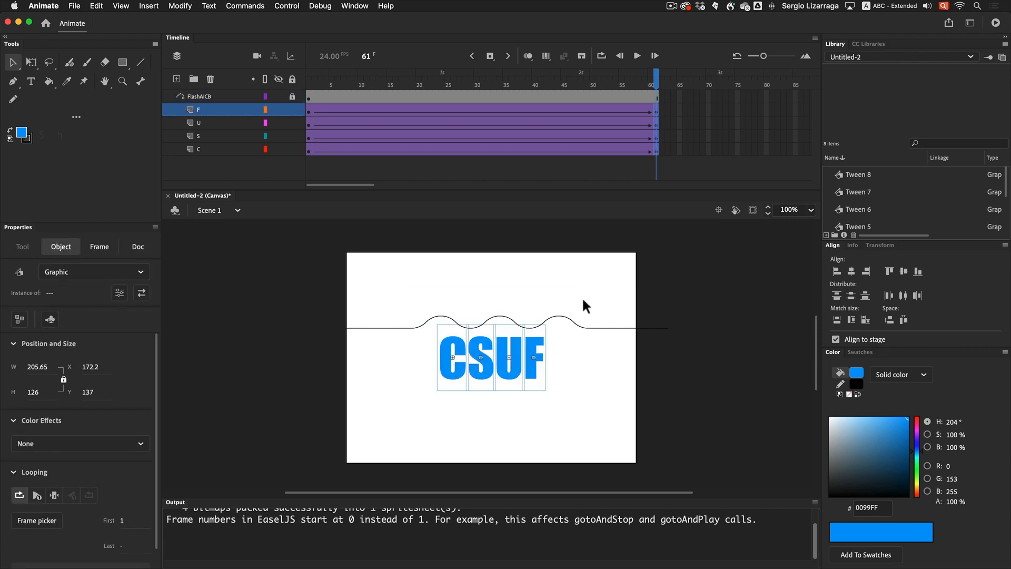
drag(528, 371, 522, 393)
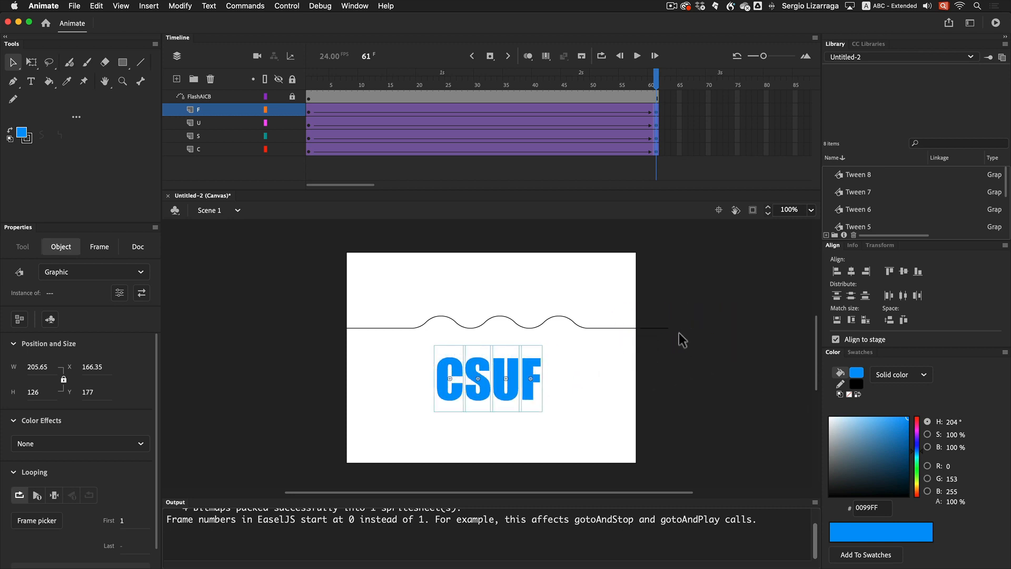
drag(414, 335, 591, 445)
drag(455, 399, 655, 347)
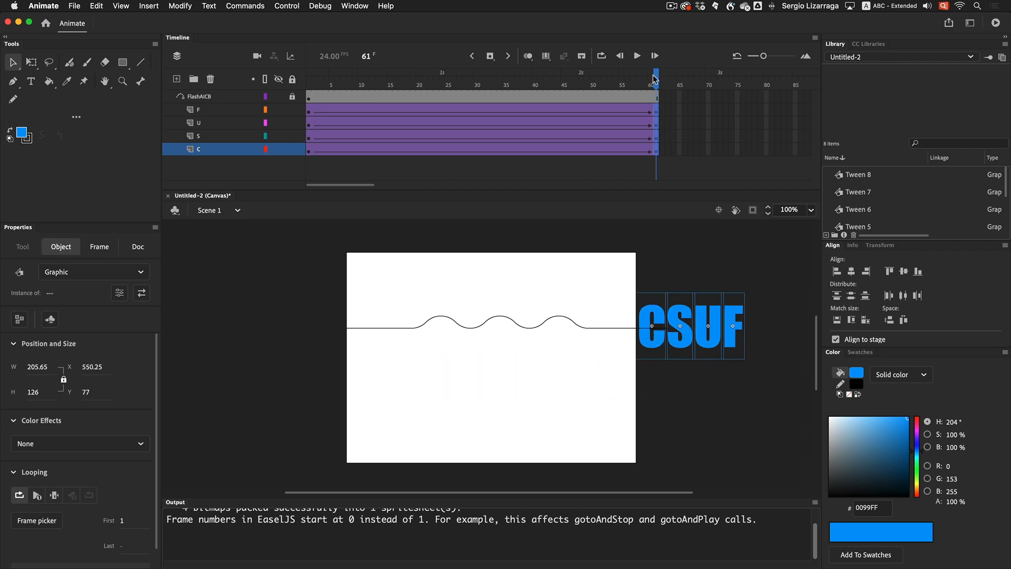
Step: At frame 1, move all four letters together off the stage's left edge, level with the wave's start, at about X -214, Y 77
drag(656, 78, 313, 91)
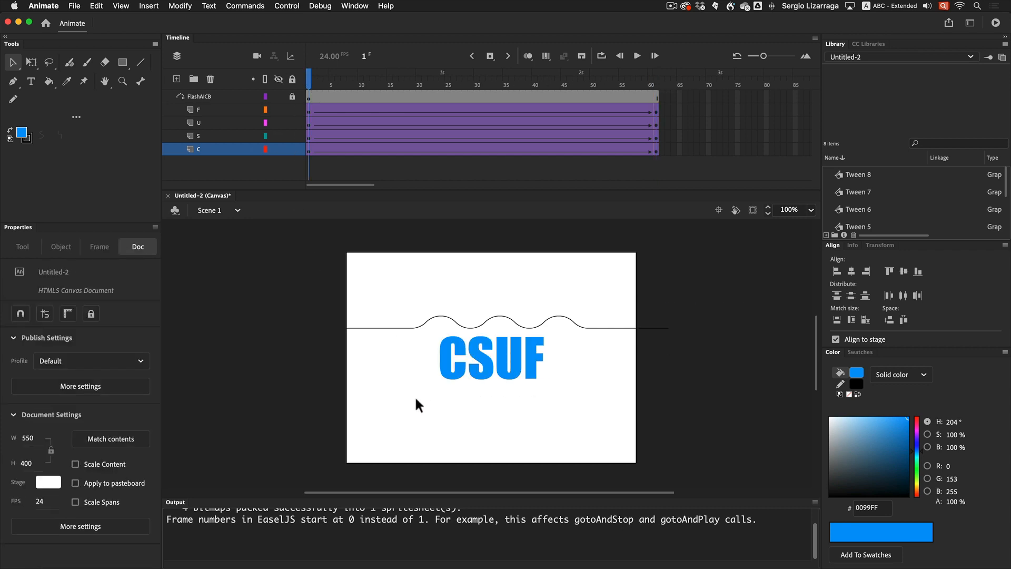
drag(422, 329, 552, 413)
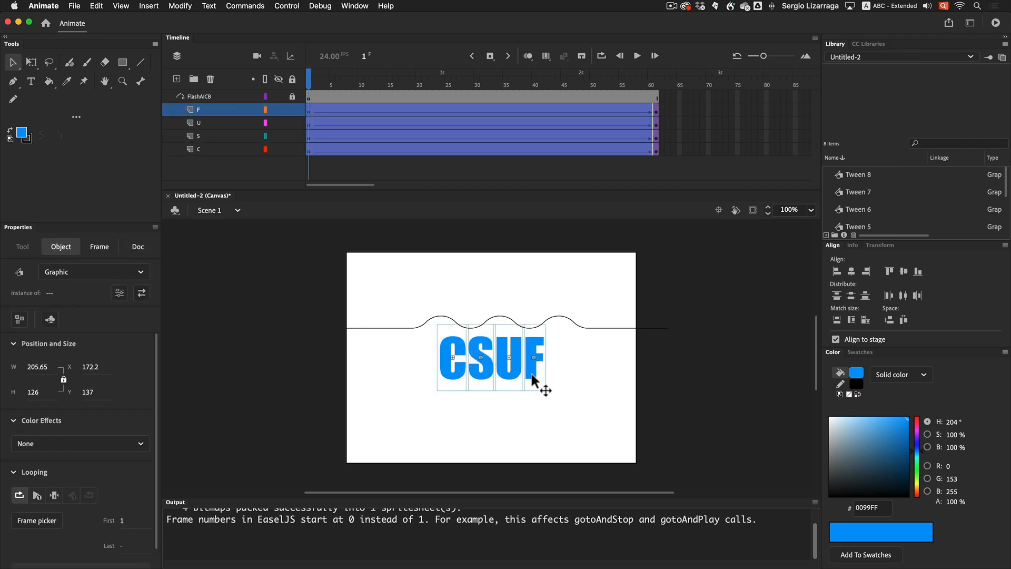
drag(532, 374, 328, 341)
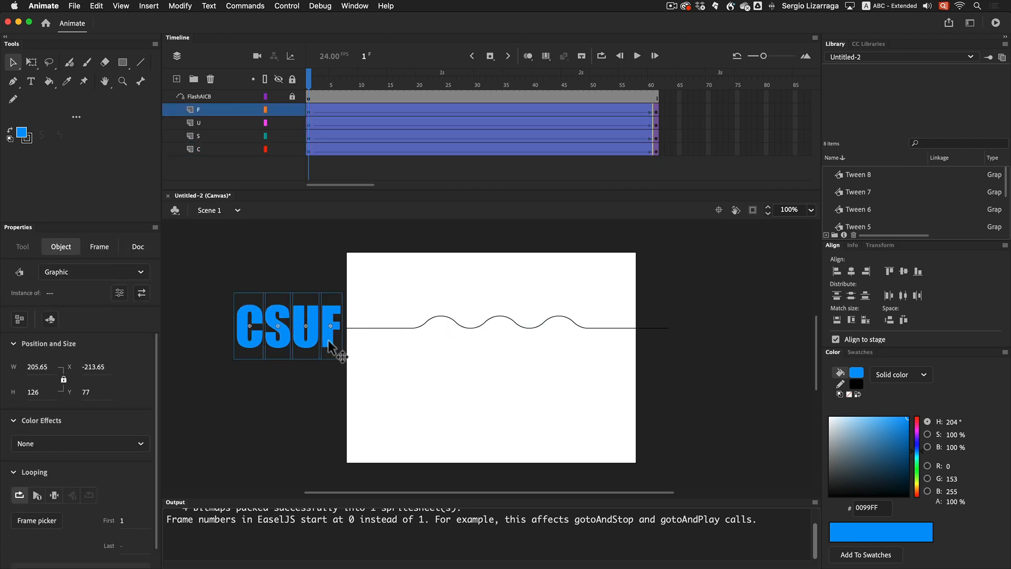
Step: Unlock the FlashAICB guide layer and open the wave path's drawing object for editing with the Subselection tool
click(495, 379)
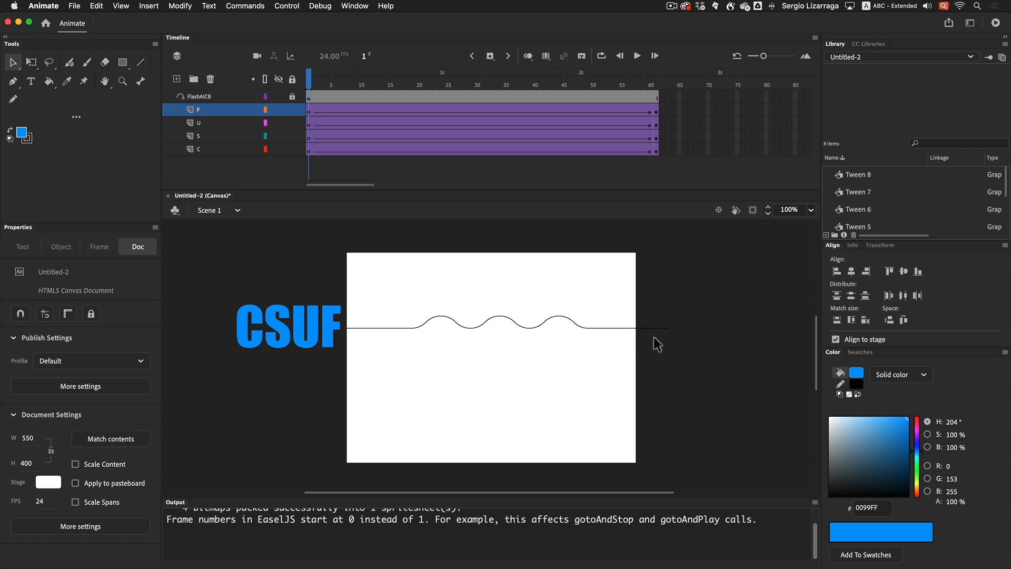
scroll(665, 336, left, 5)
scroll(658, 339, right, 5)
click(571, 321)
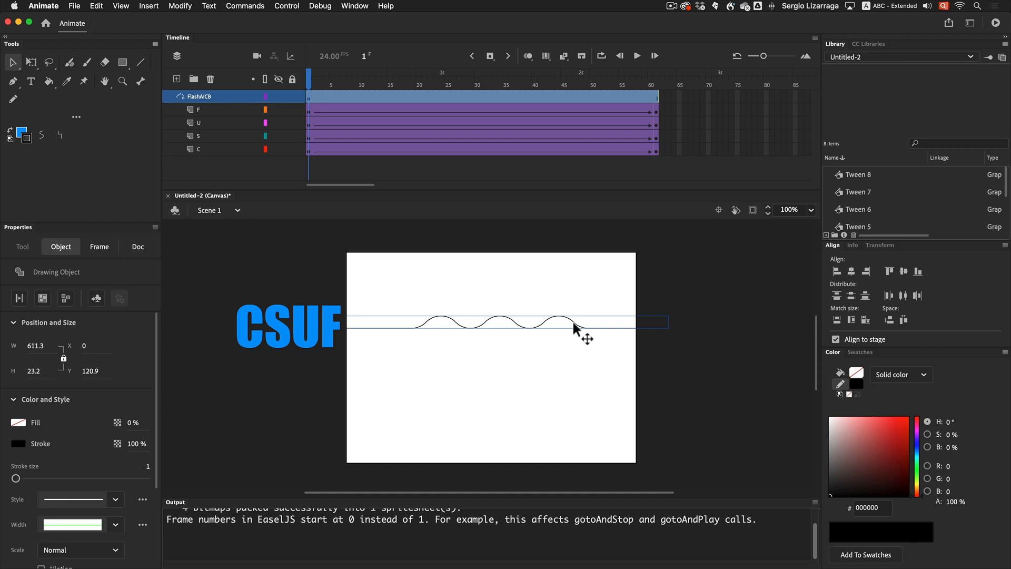
double_click(573, 322)
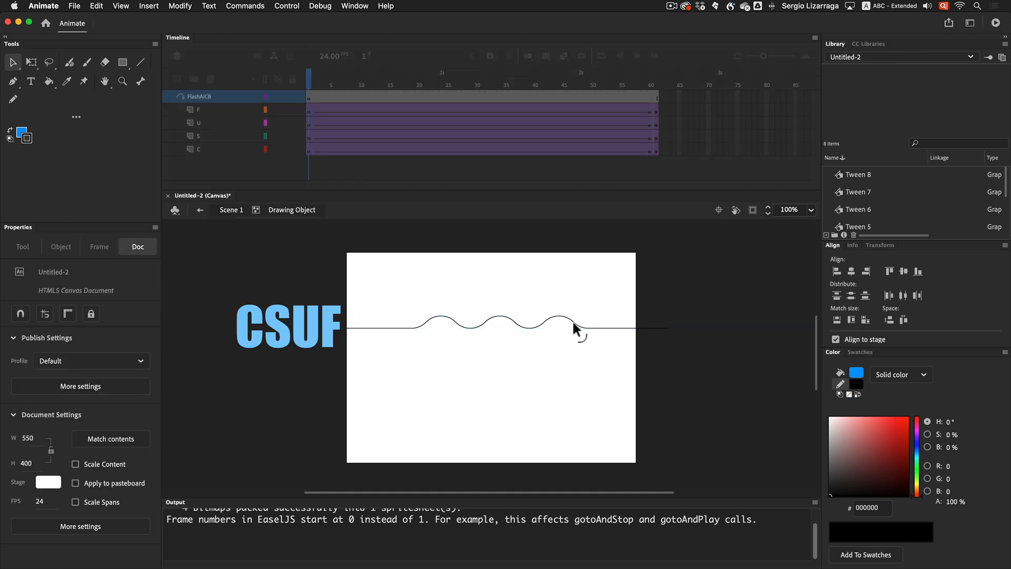
click(14, 62)
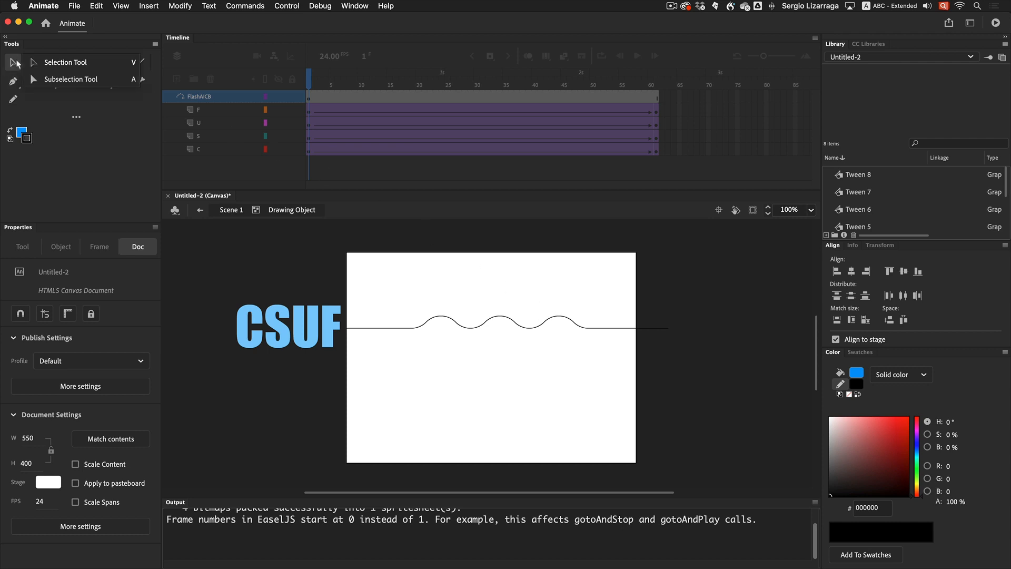
click(63, 80)
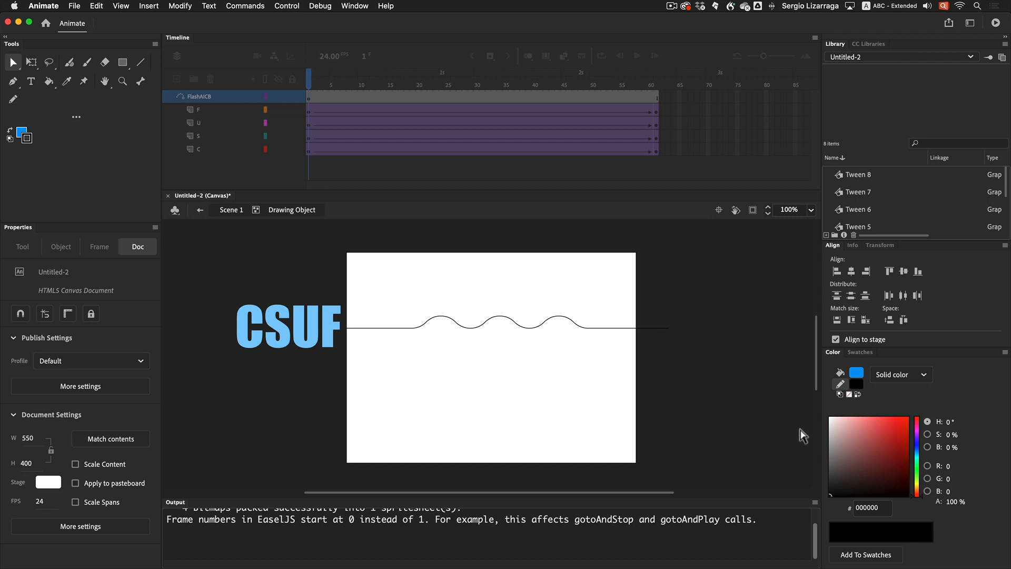
Step: Extend the wave path's right end horizontally by about 200 px so it runs well past the stage's right edge
click(669, 328)
key(shift+Right)
key(shift+Right)
key(shift+Right)
key(shift+Right)
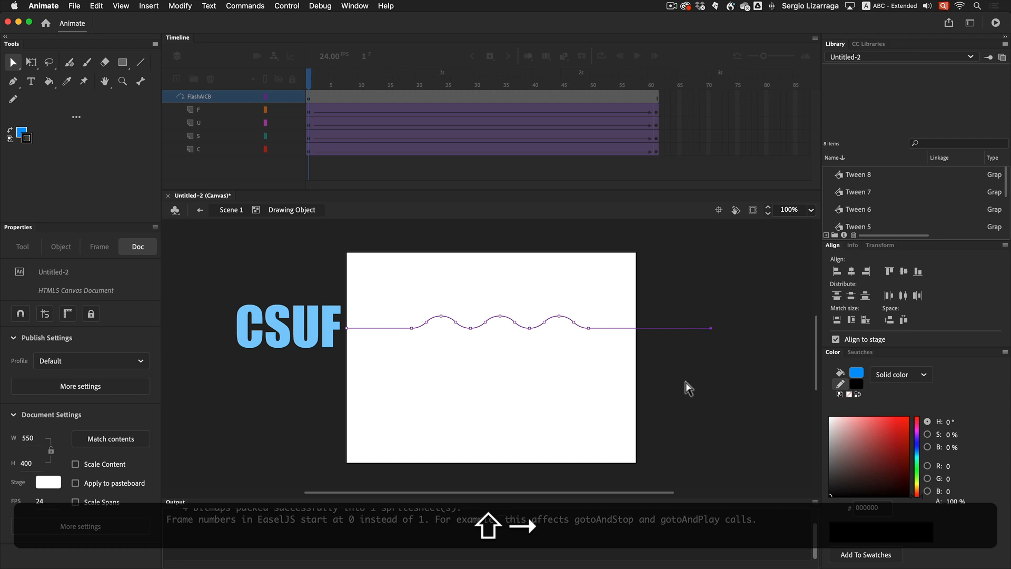
key(shift+Right)
key(shift+Right)
key(shift+Right)
key(shift+Right)
key(shift+Right)
key(shift+Right)
key(shift+Right)
key(shift+Right)
key(shift+Right)
key(shift+Right)
key(shift+Right)
key(shift+Right)
Step: Extend the path's left end horizontally beyond the letters to X -240, and return to Scene 1 with the Selection tool
click(346, 329)
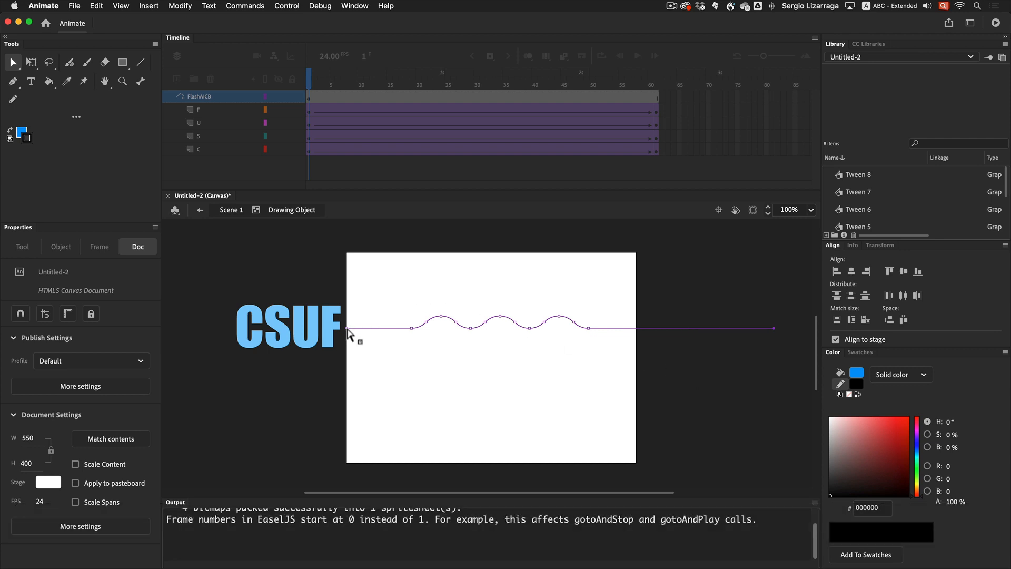
key(shift+Left)
key(shift+Left)
key(shift+Left)
key(shift+Left)
key(shift+Left)
key(shift+Left)
key(shift+Left)
key(shift+Left)
key(shift+Left)
key(shift+Left)
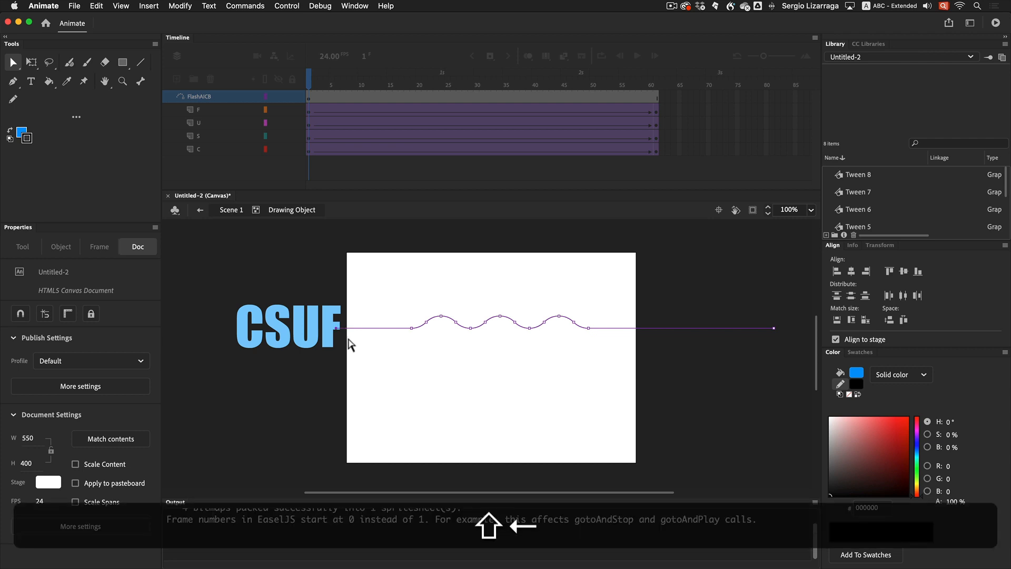
key(shift+Left)
key(shift+Left)
key(shift+Left)
key(shift+Left)
key(shift+Left)
key(shift+Left)
key(shift+Left)
key(shift+Left)
key(shift+Left)
key(shift+Left)
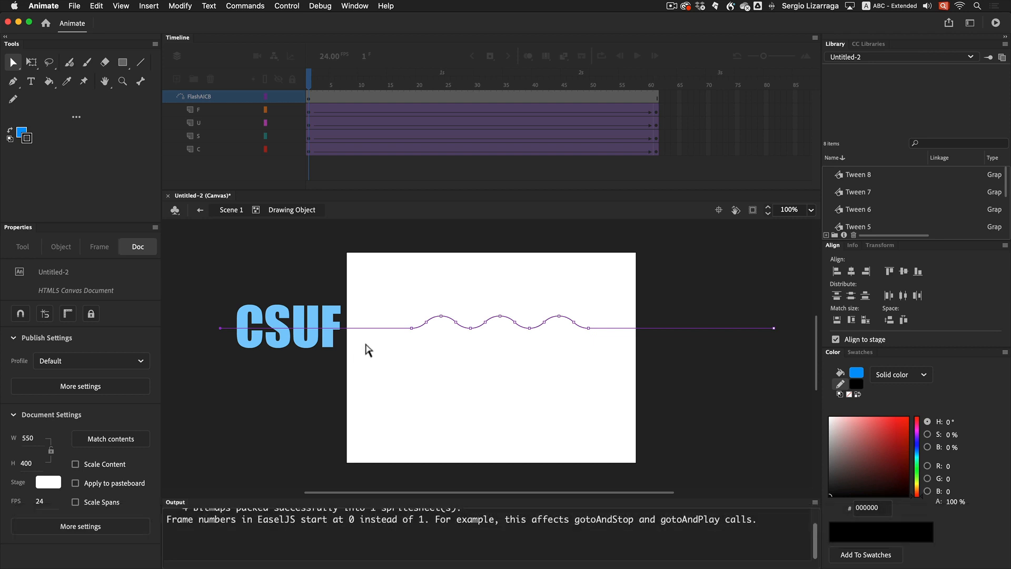
scroll(393, 373, right, 3)
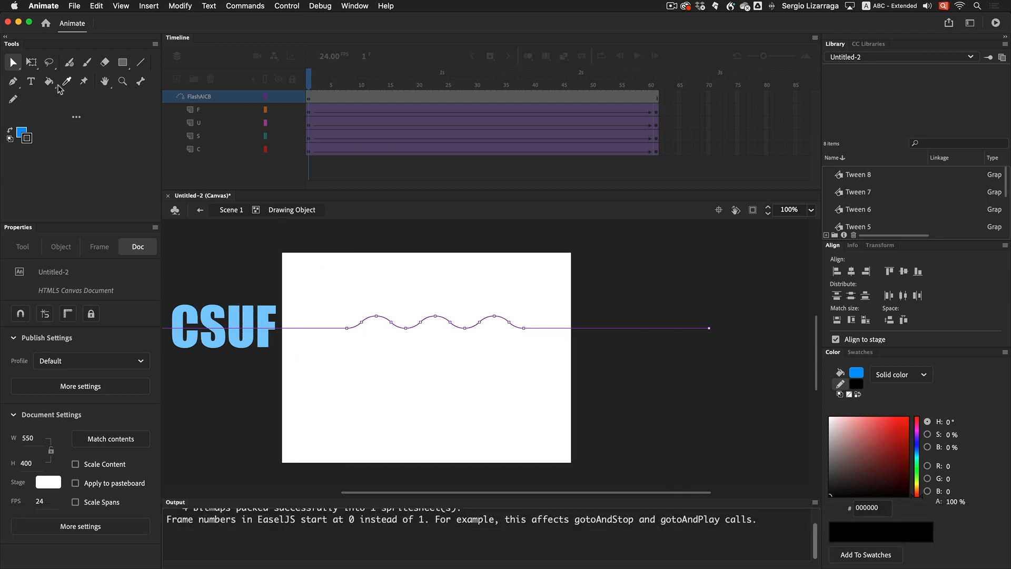
click(13, 63)
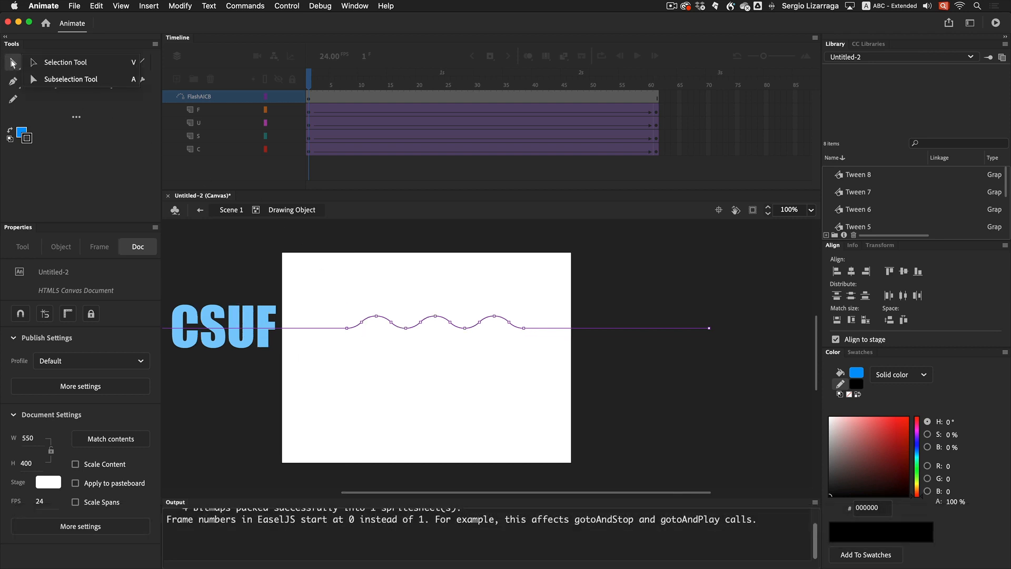
click(60, 63)
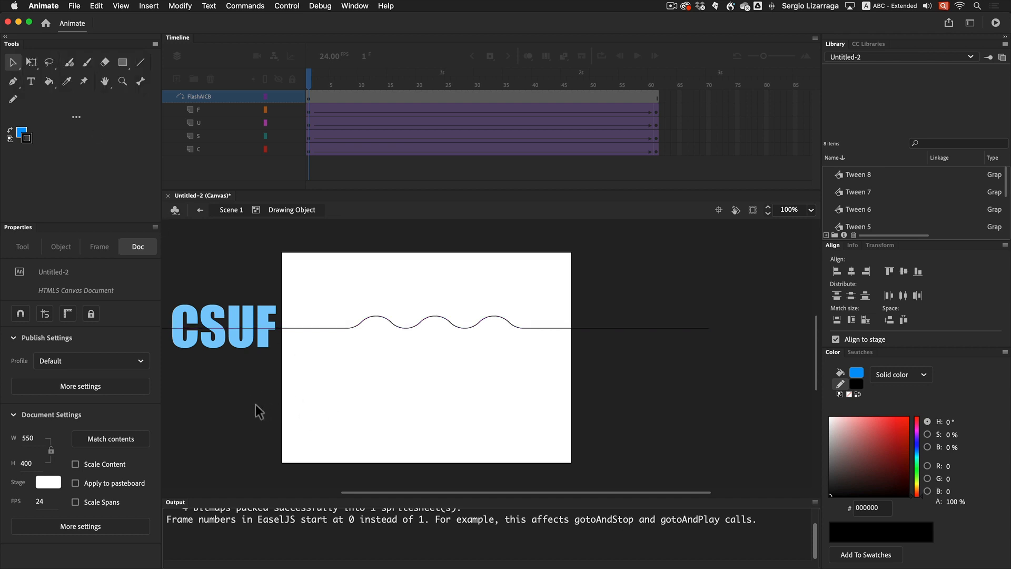
double_click(307, 403)
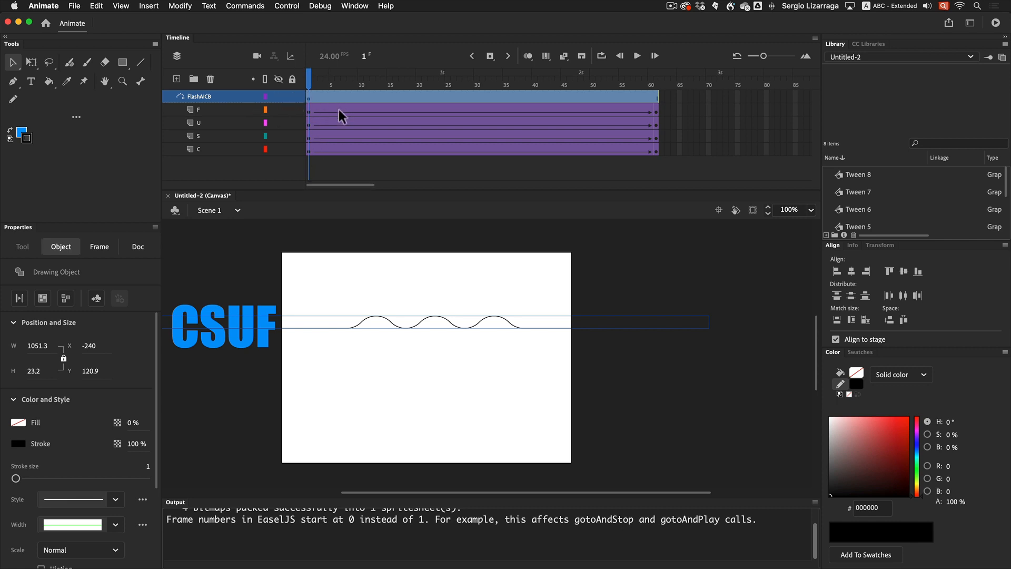
Step: Break apart the wave path's drawing object into a plain shape
click(437, 337)
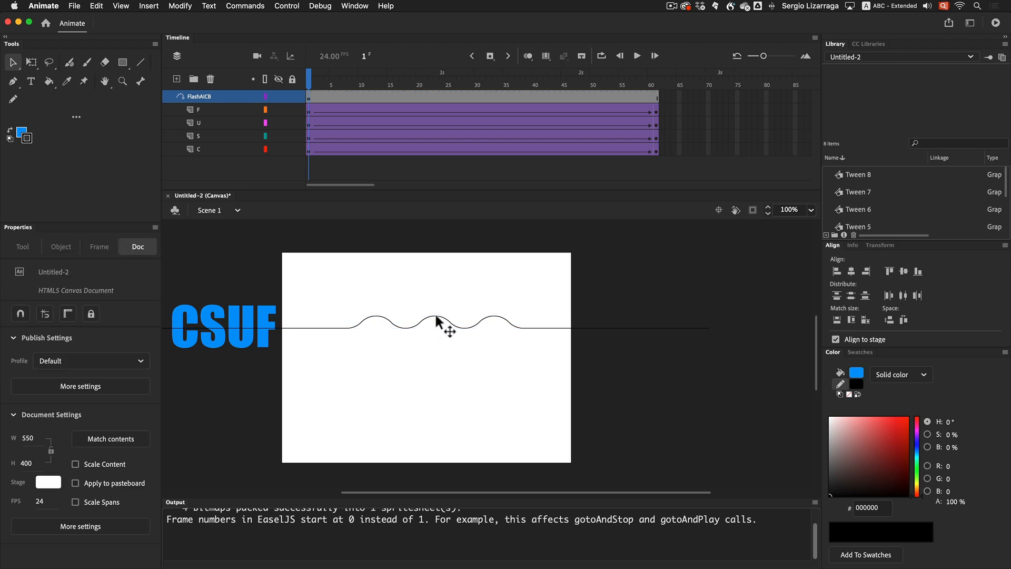
click(435, 316)
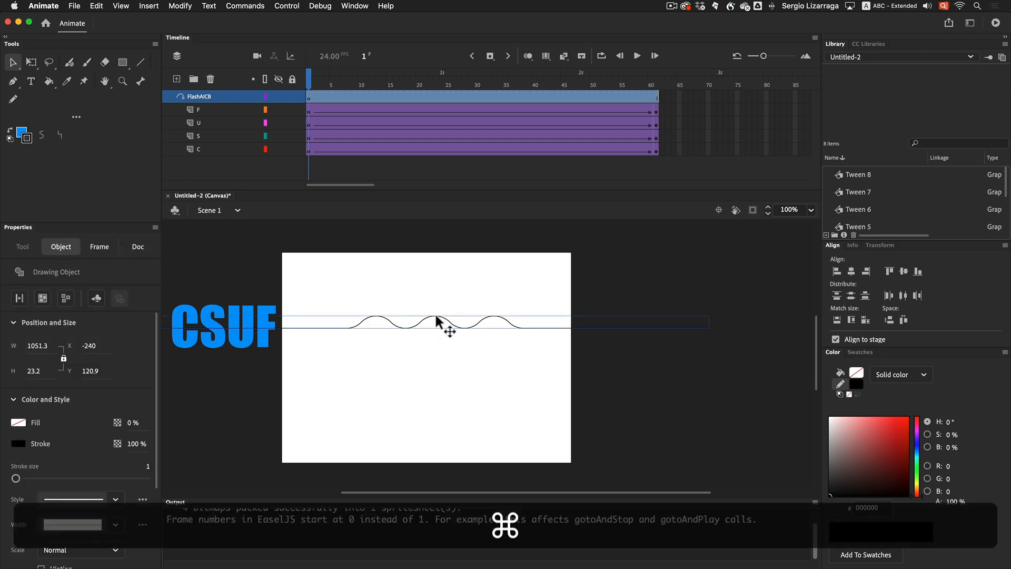
key(super+b)
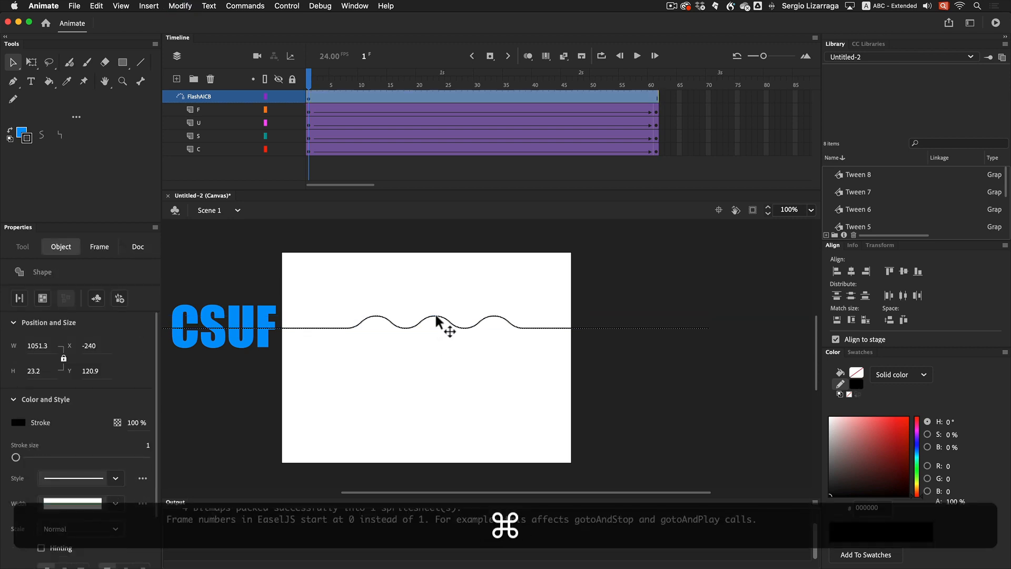
click(273, 390)
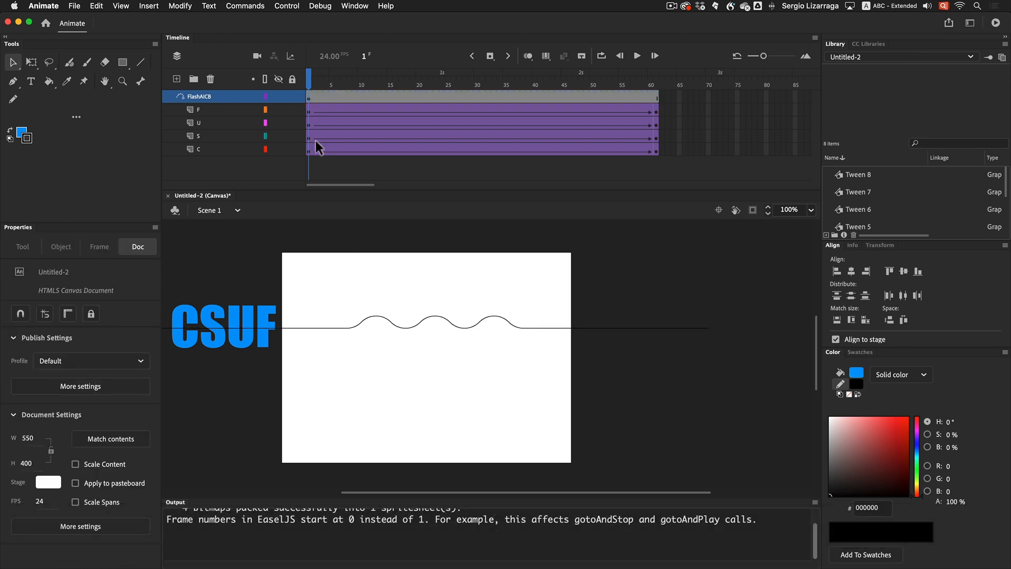
Step: At frame 1, nudge all four letters down together to Y 80.5 so their registration points sit on the guide path
click(261, 333)
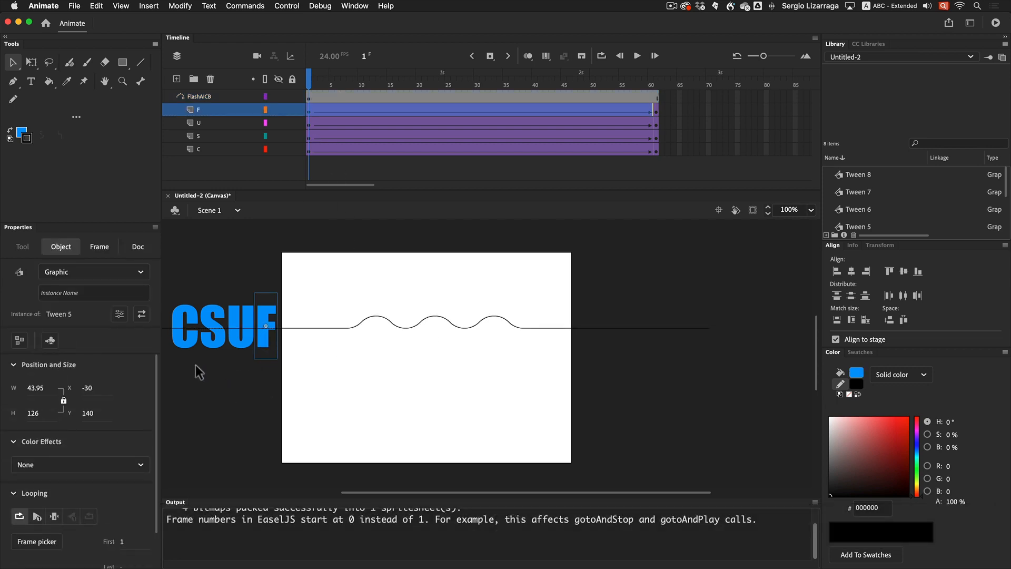
key(space)
key(super+space)
drag(296, 283, 161, 379)
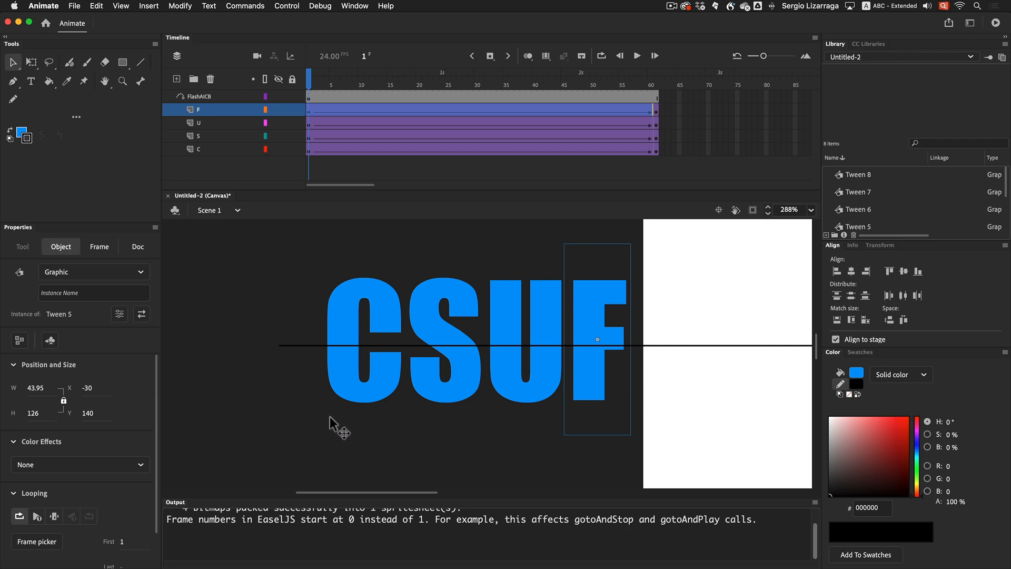
drag(380, 415, 555, 391)
key(super+z)
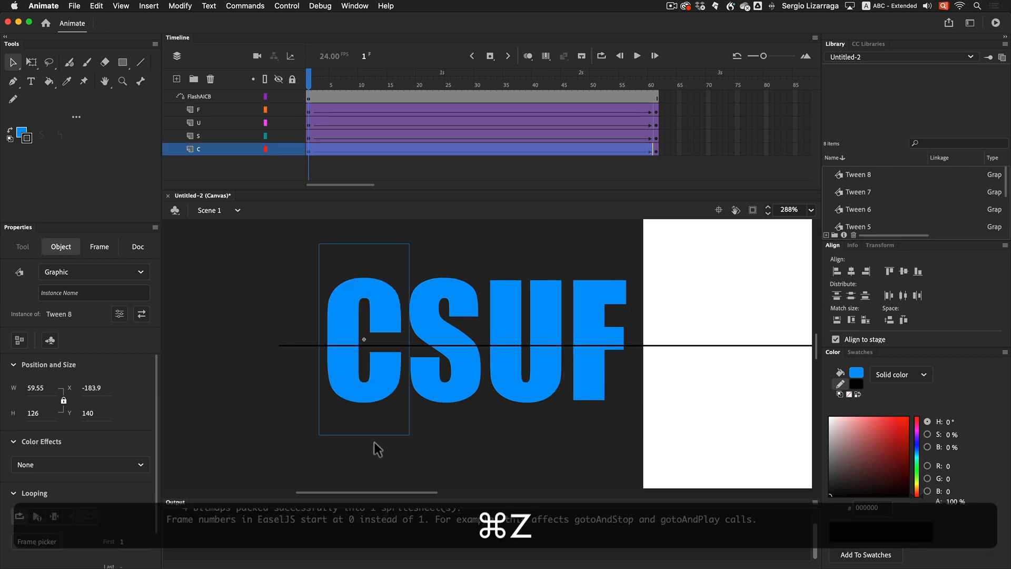
drag(299, 459, 621, 369)
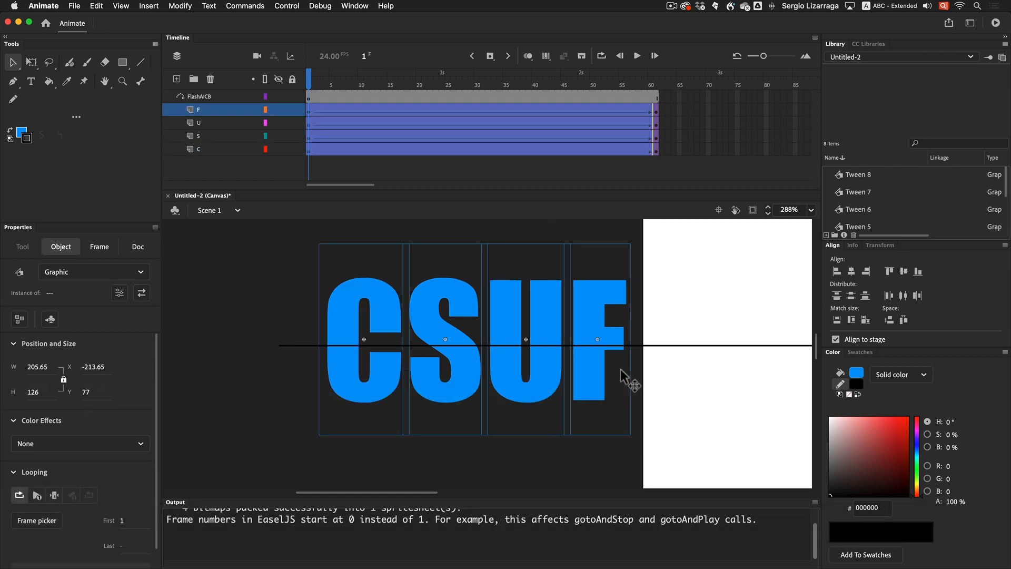
key(shift+Down)
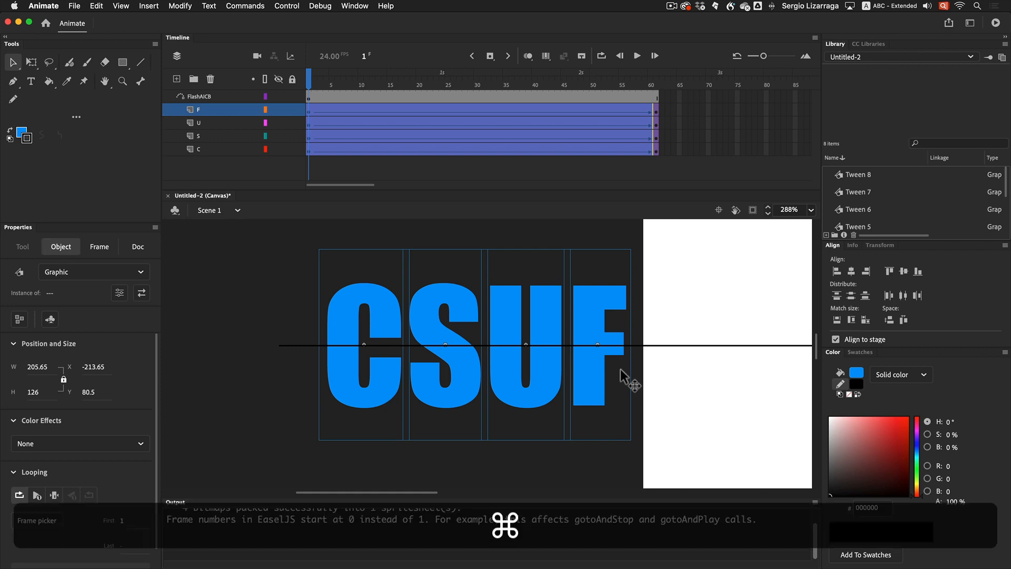
key(super+z)
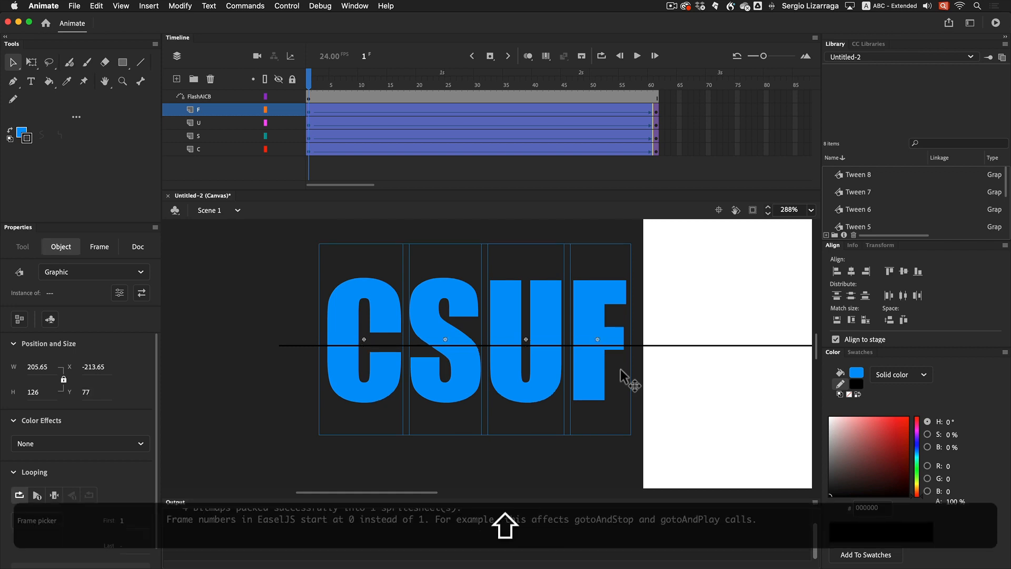
key(shift+Down)
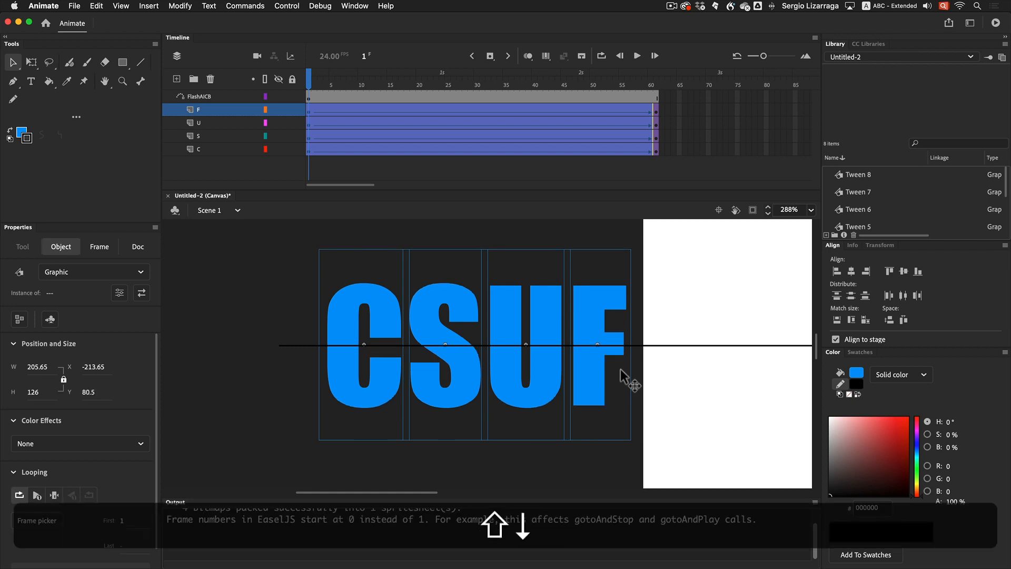
key(shift+Down)
key(shift+Up)
Step: At frame 61, nudge all four letters down together to Y 80.5 so their registration points sit on the guide path
scroll(625, 365, right, 10)
scroll(630, 390, left, 8)
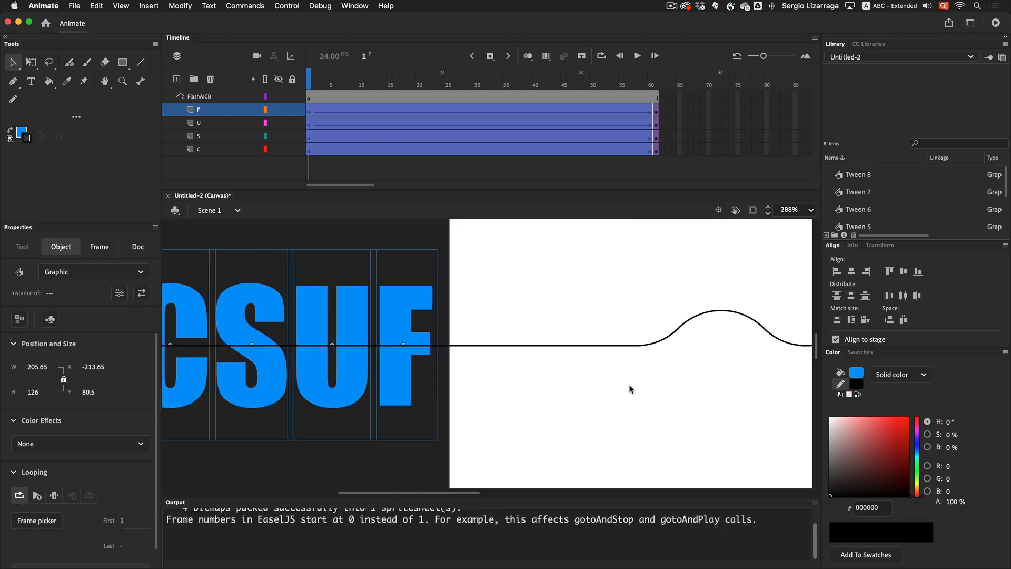
scroll(631, 390, left, 5)
scroll(630, 389, right, 2)
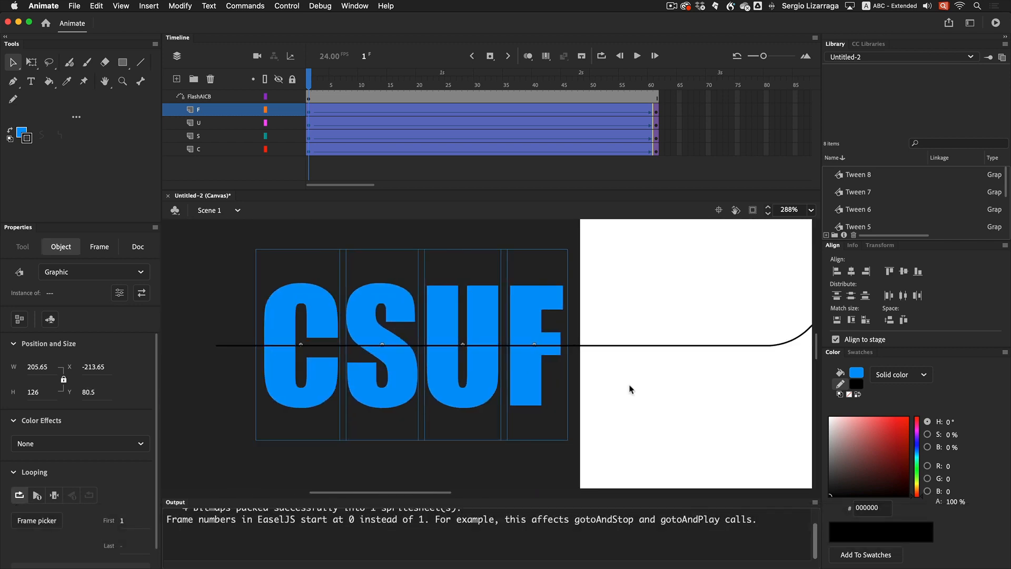
click(655, 107)
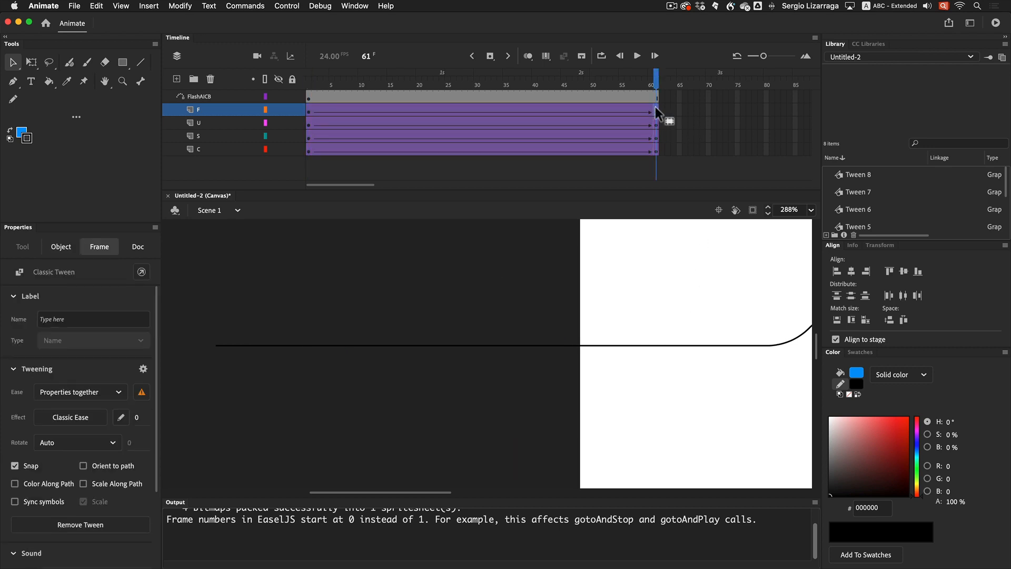
scroll(686, 296, right, 8)
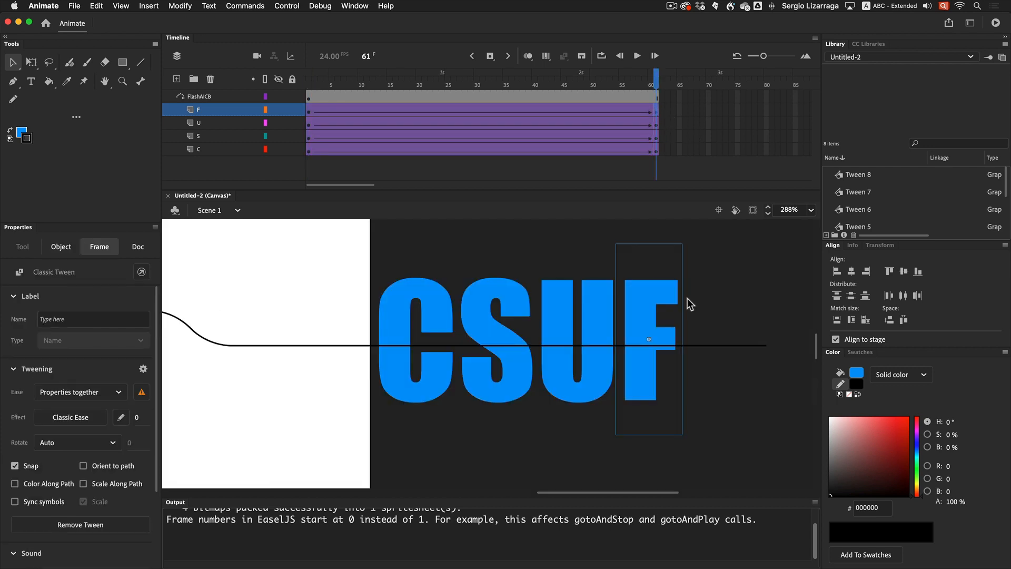
drag(739, 231, 366, 312)
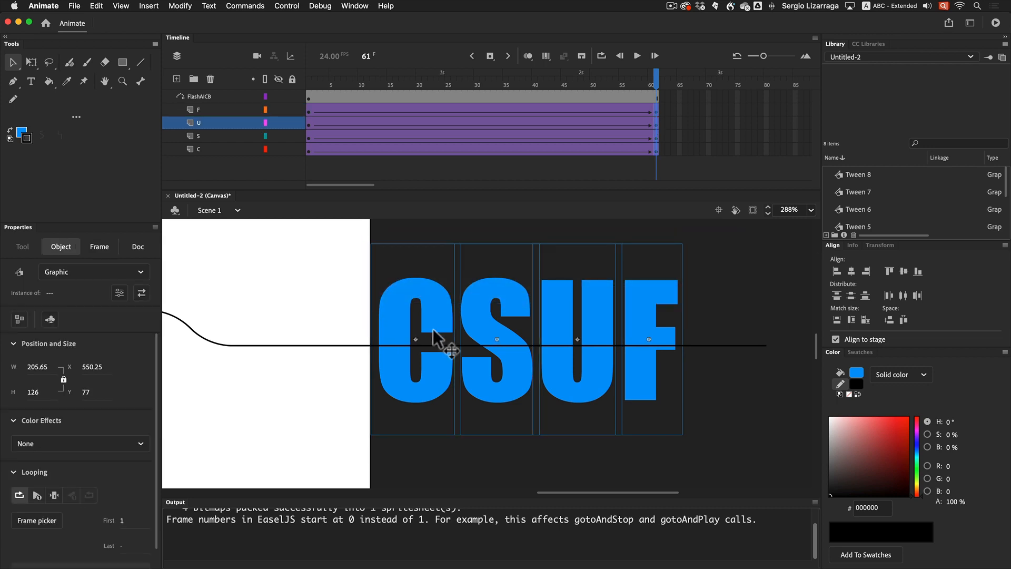
key(shift)
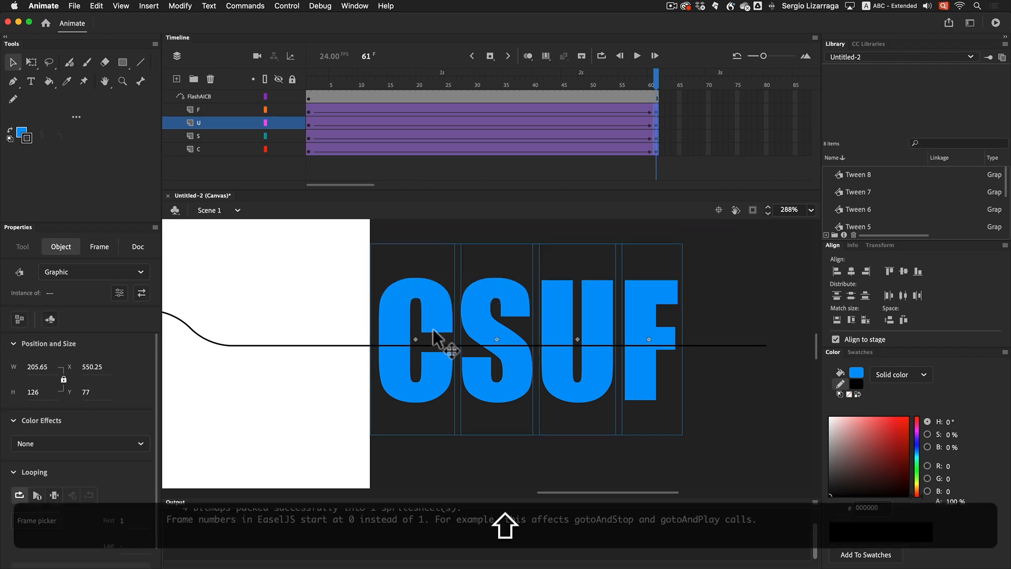
key(shift+Down)
key(shift+Down)
key(shift+Up)
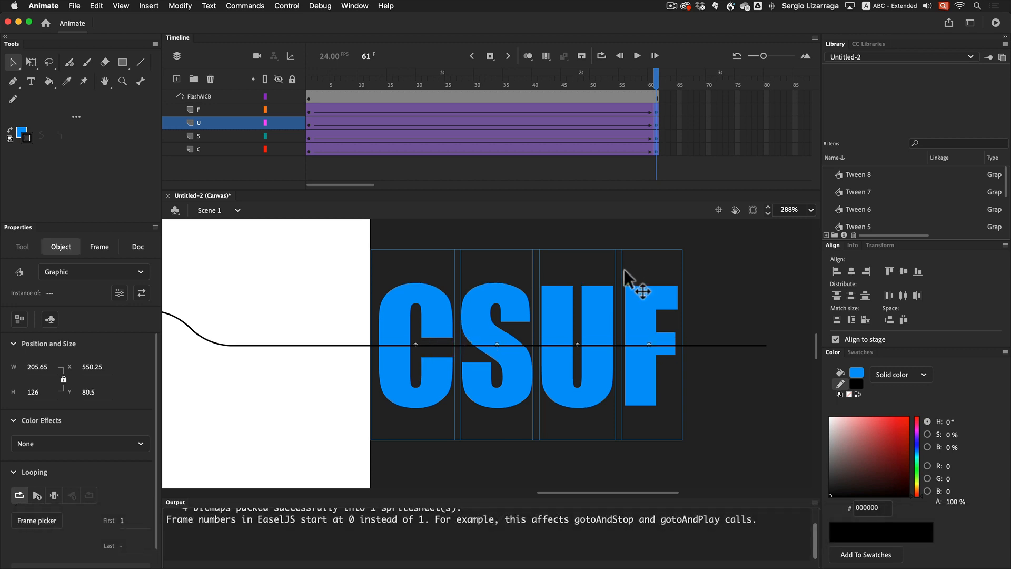
Step: Show the stage at 100% and scrub the timeline from frame 61 back to frame 1 to check the letters' motion
key(super+2)
key(super+1)
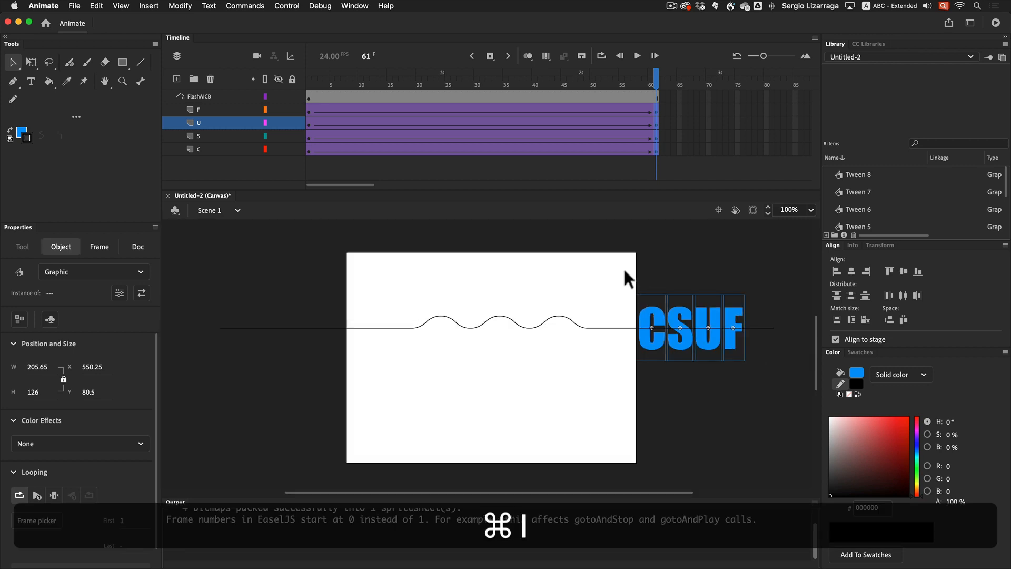
click(656, 82)
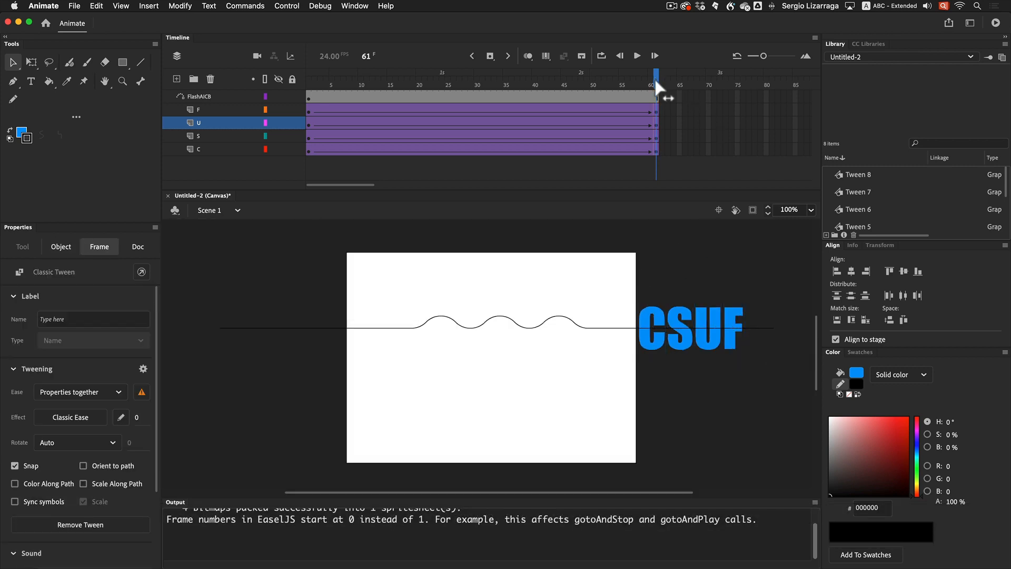
drag(656, 83, 688, 77)
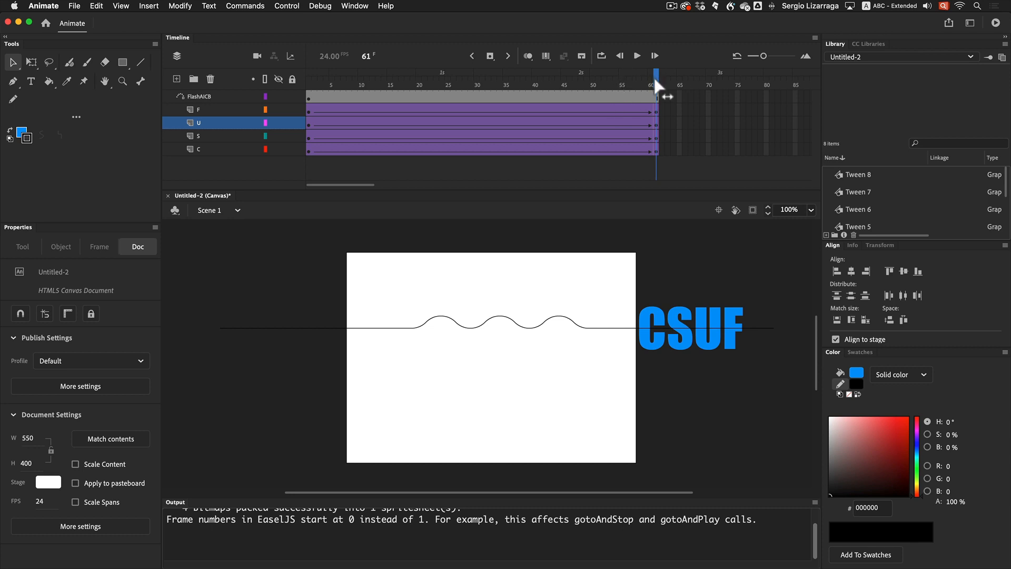
drag(656, 80, 296, 76)
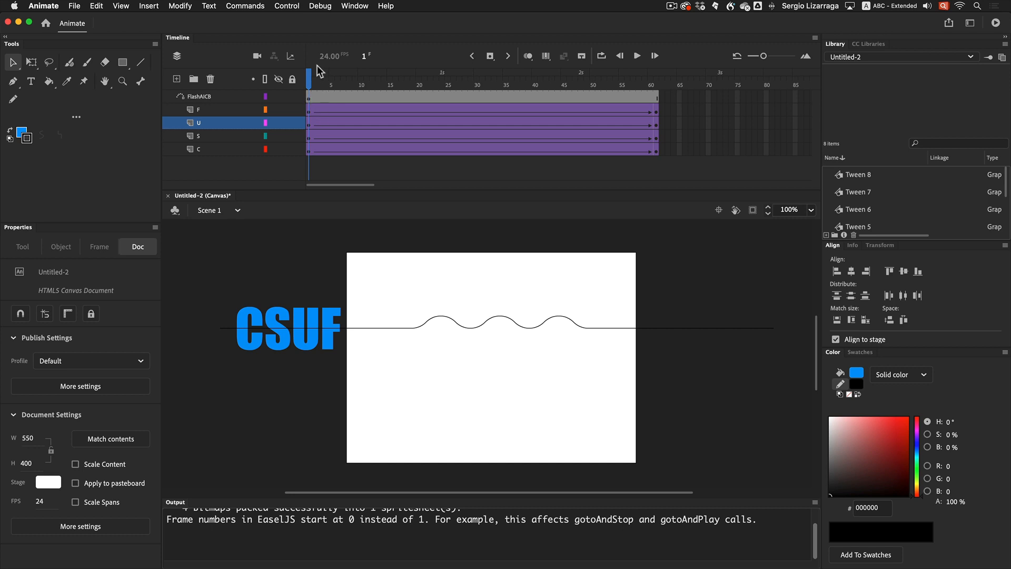
Step: Add the custom Keyline code snippet to frame 1 and test the movie in the browser
click(350, 7)
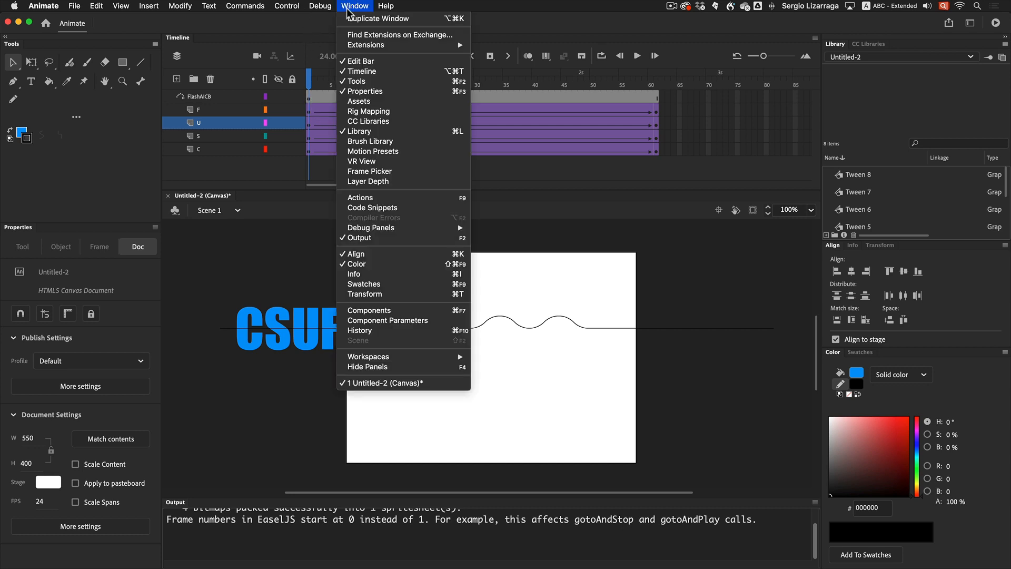
click(397, 208)
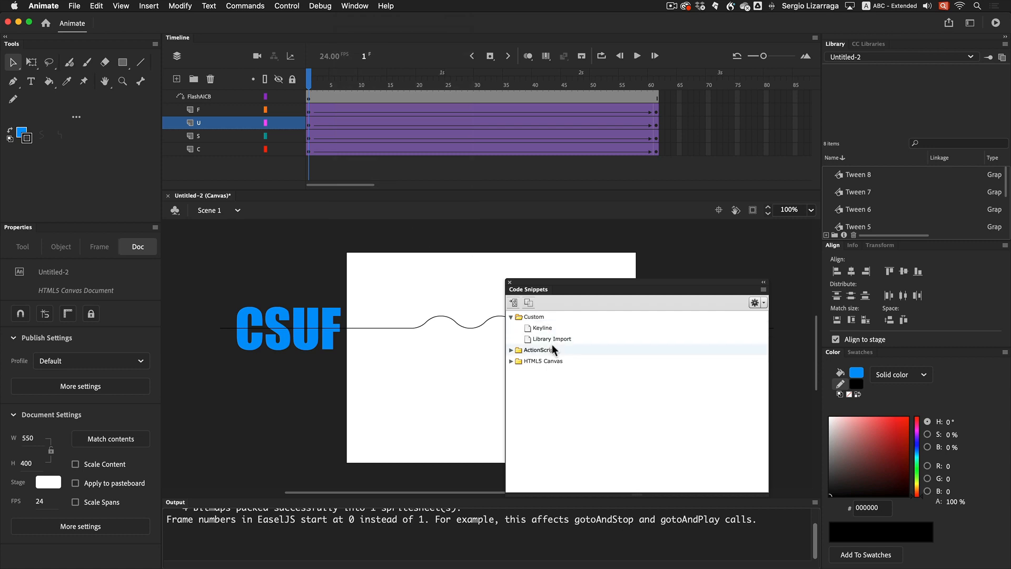
click(540, 328)
double_click(539, 328)
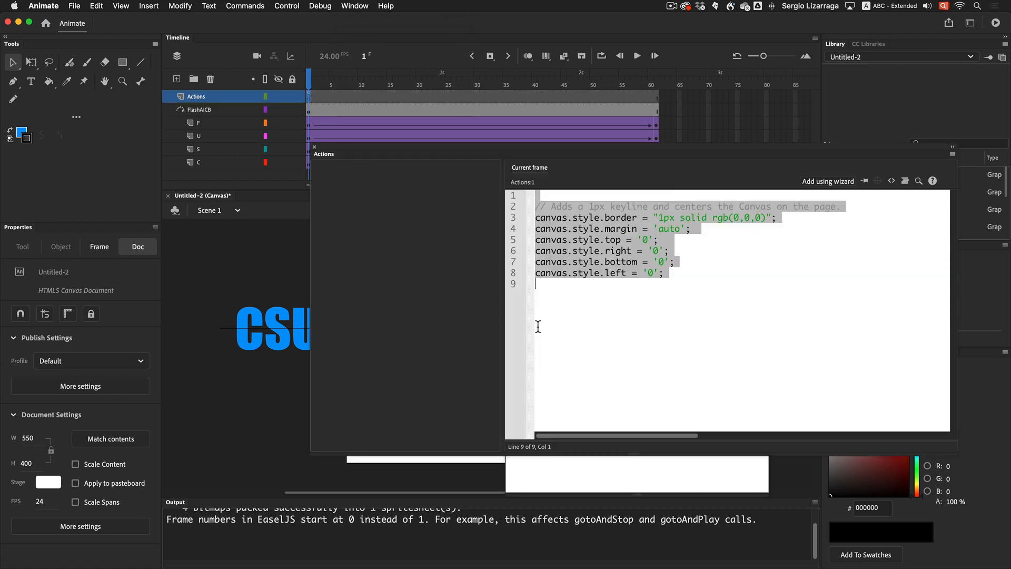
click(315, 147)
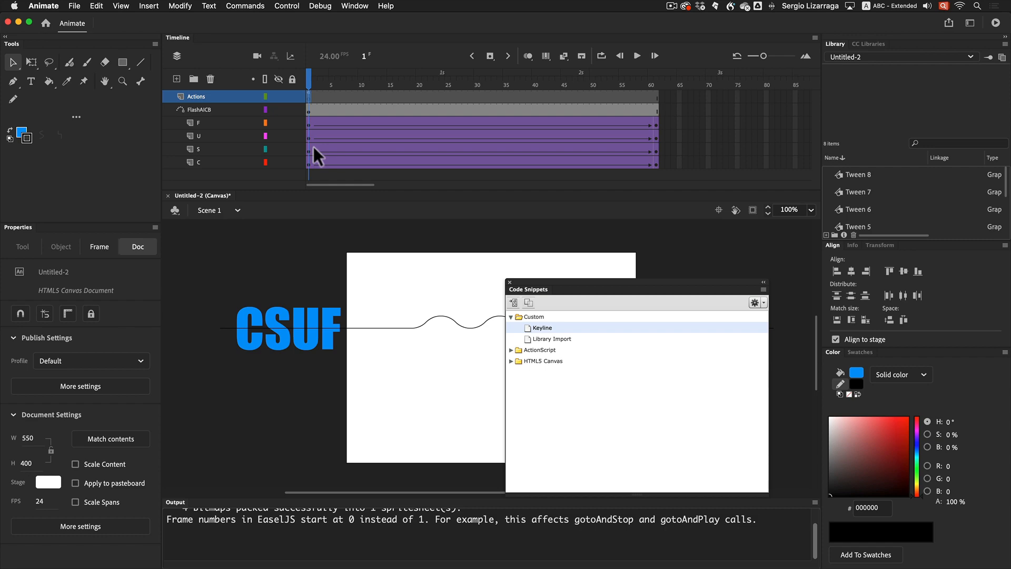
key(super+Return)
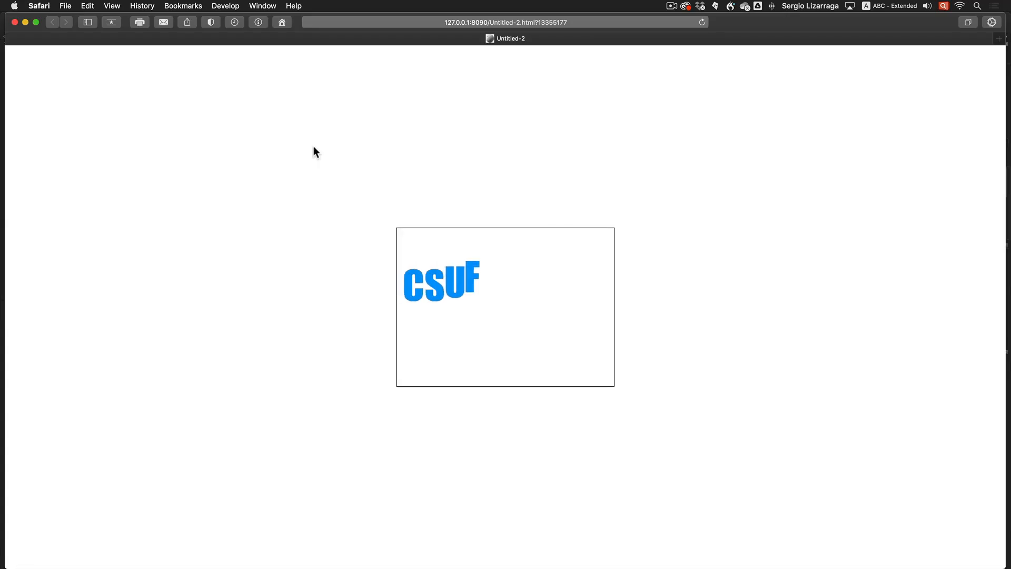